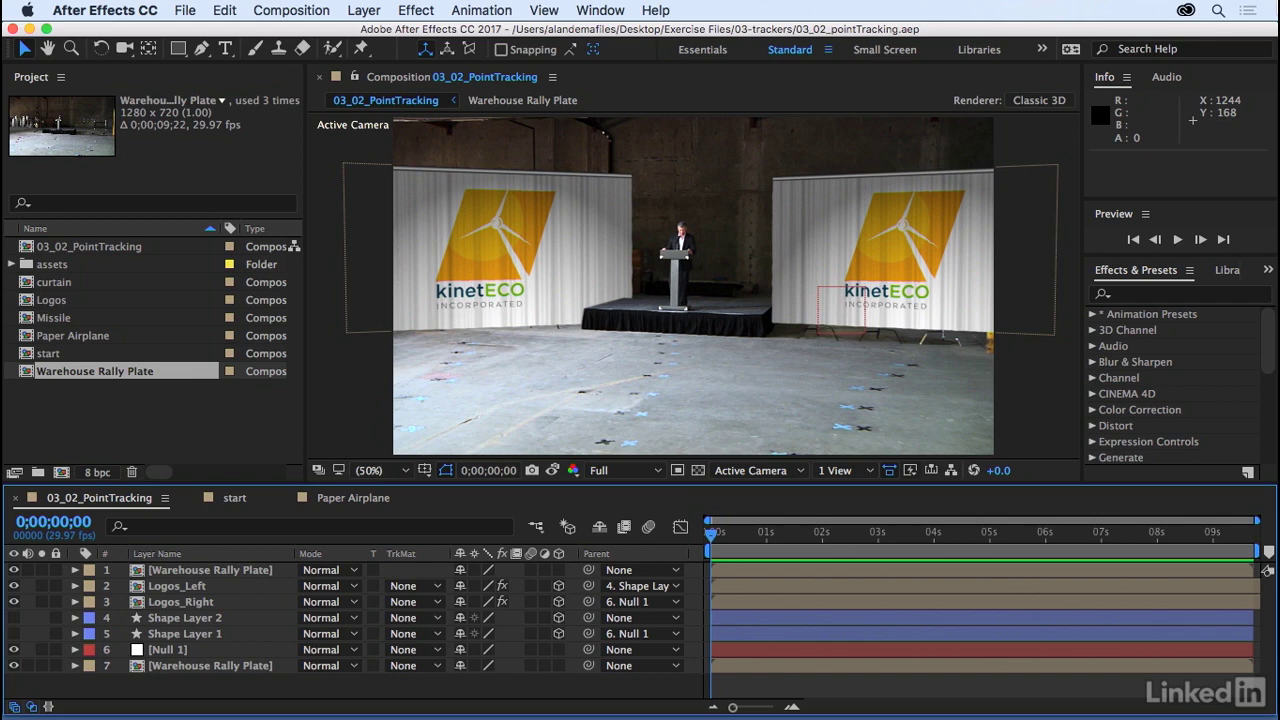
Play the finished 03_02_PointTracking composition and open the start composition
{"action": "key", "text": "space"}
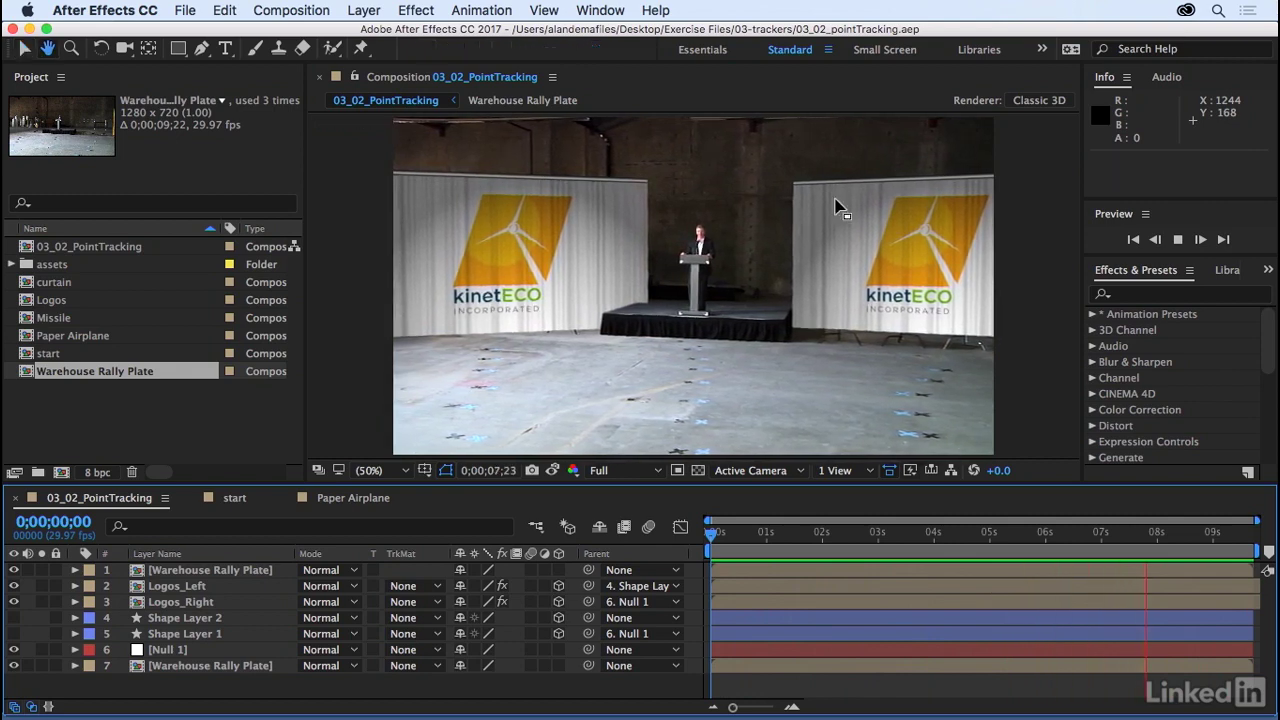
{"action": "left_click", "coordinate": [234, 499]}
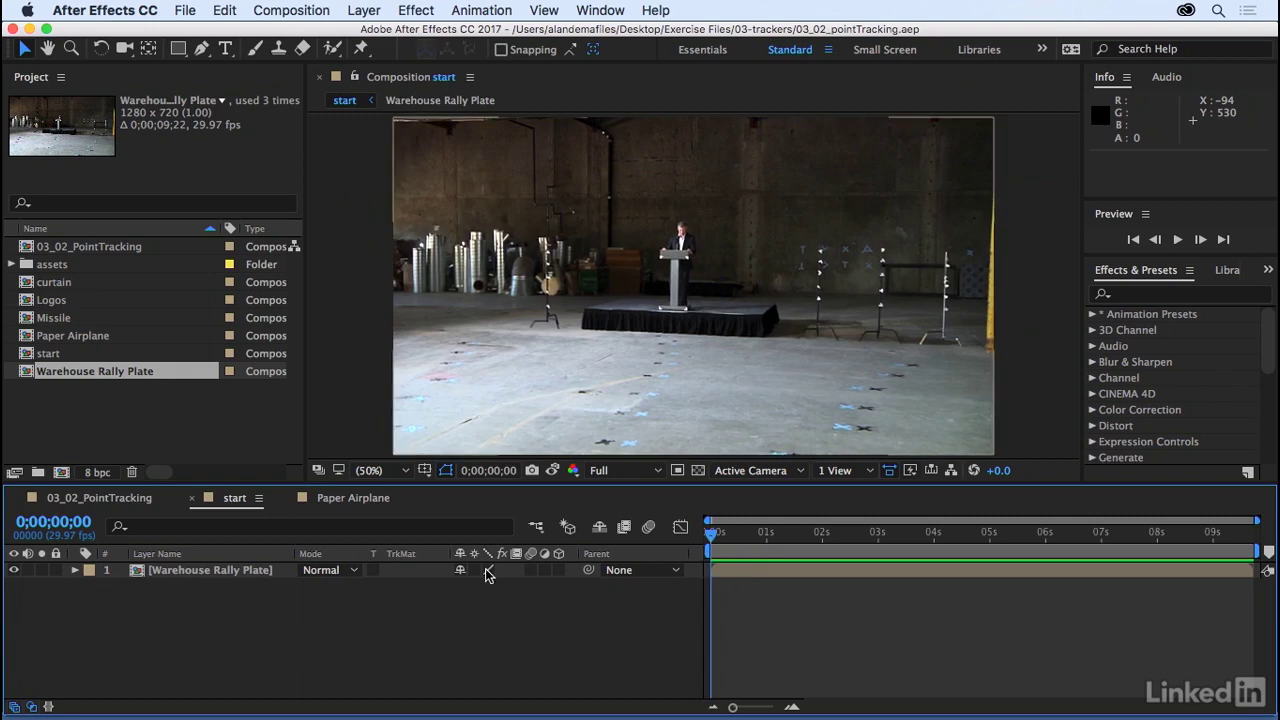
Examine the tracking markers on the warehouse floor and the stands near the stage at 100% zoom, scrubbing through the footage
{"action": "left_click_drag", "start_coordinate": [712, 538], "coordinate": [592, 570]}
{"action": "key", "text": "."}
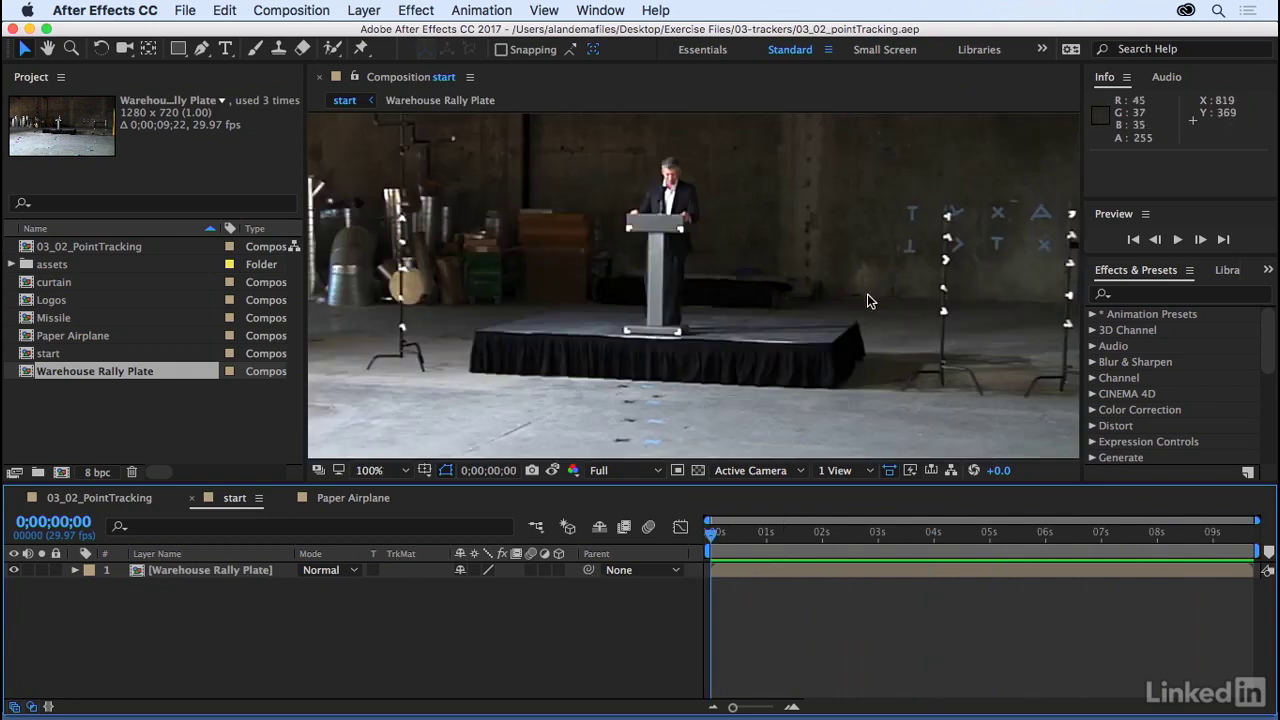
{"action": "key", "text": "space"}
{"action": "left_click_drag", "start_coordinate": [908, 297], "coordinate": [730, 271]}
{"action": "key", "text": "space"}
{"action": "left_click_drag", "start_coordinate": [669, 346], "coordinate": [734, 223]}
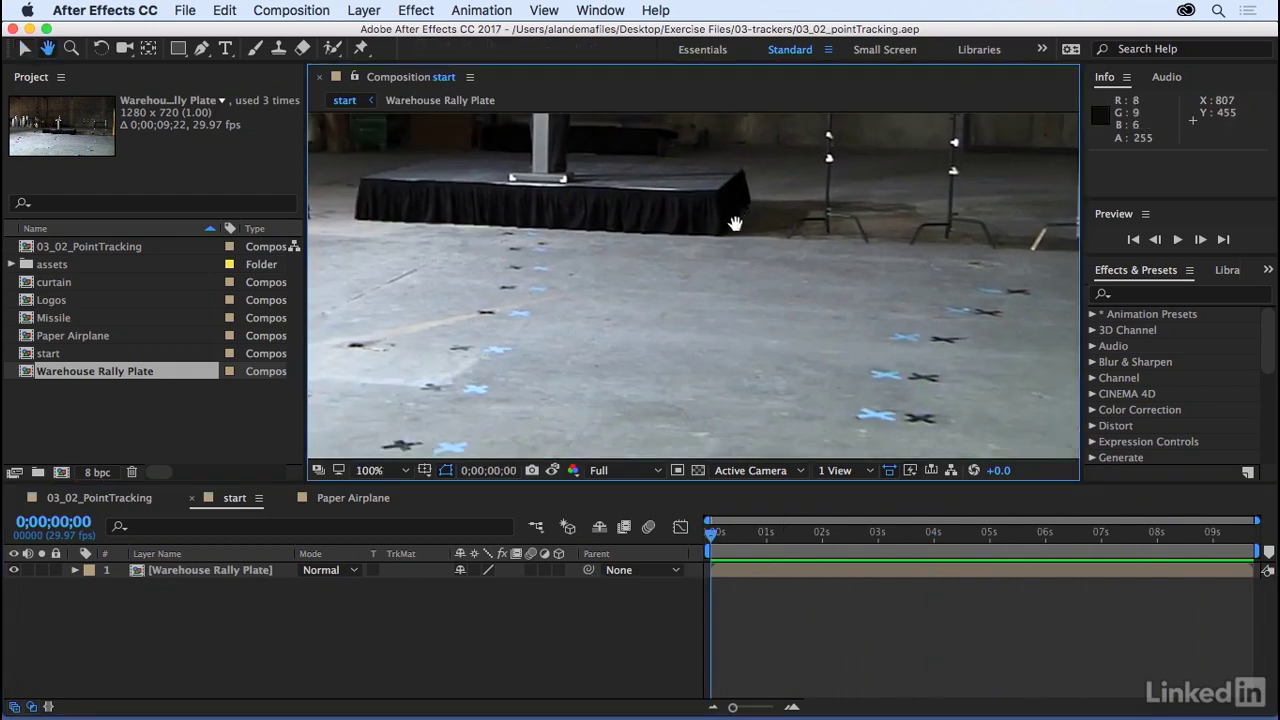
{"action": "left_click_drag", "start_coordinate": [780, 294], "coordinate": [805, 258]}
{"action": "left_click_drag", "start_coordinate": [738, 537], "coordinate": [887, 537]}
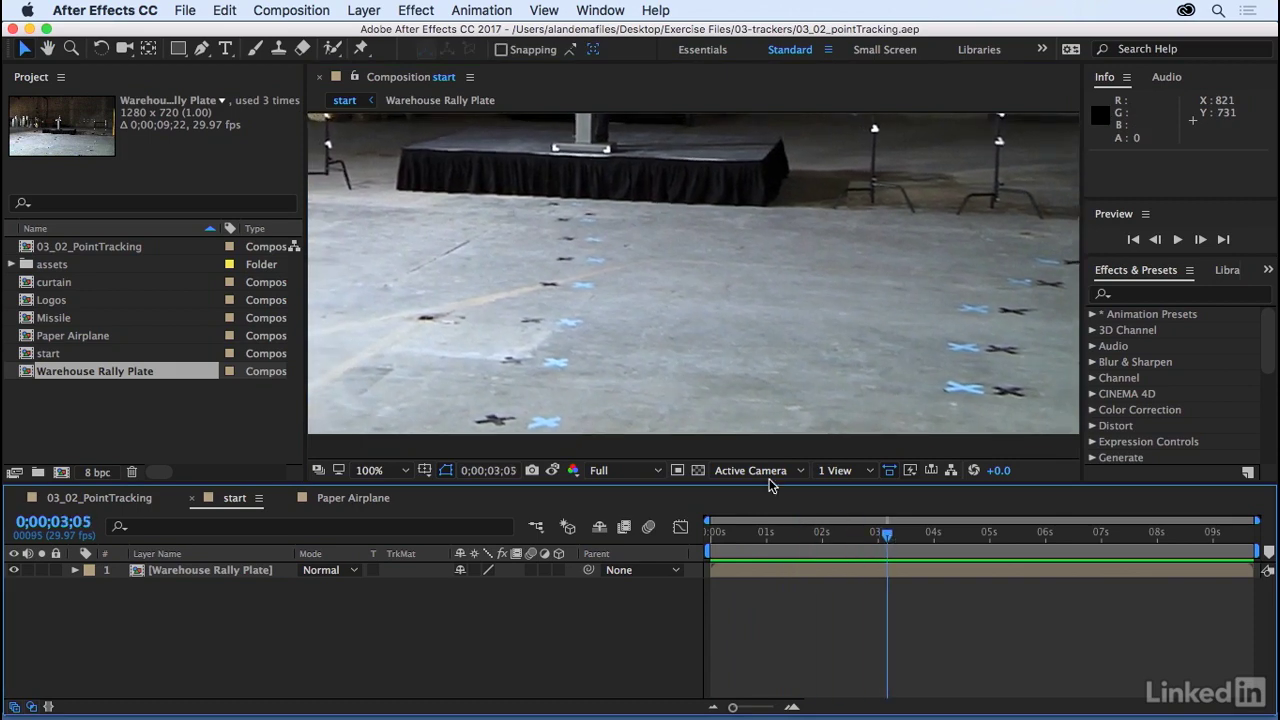
{"action": "key", "text": "space"}
{"action": "left_click_drag", "start_coordinate": [675, 433], "coordinate": [680, 391]}
{"action": "left_click_drag", "start_coordinate": [888, 535], "coordinate": [600, 540]}
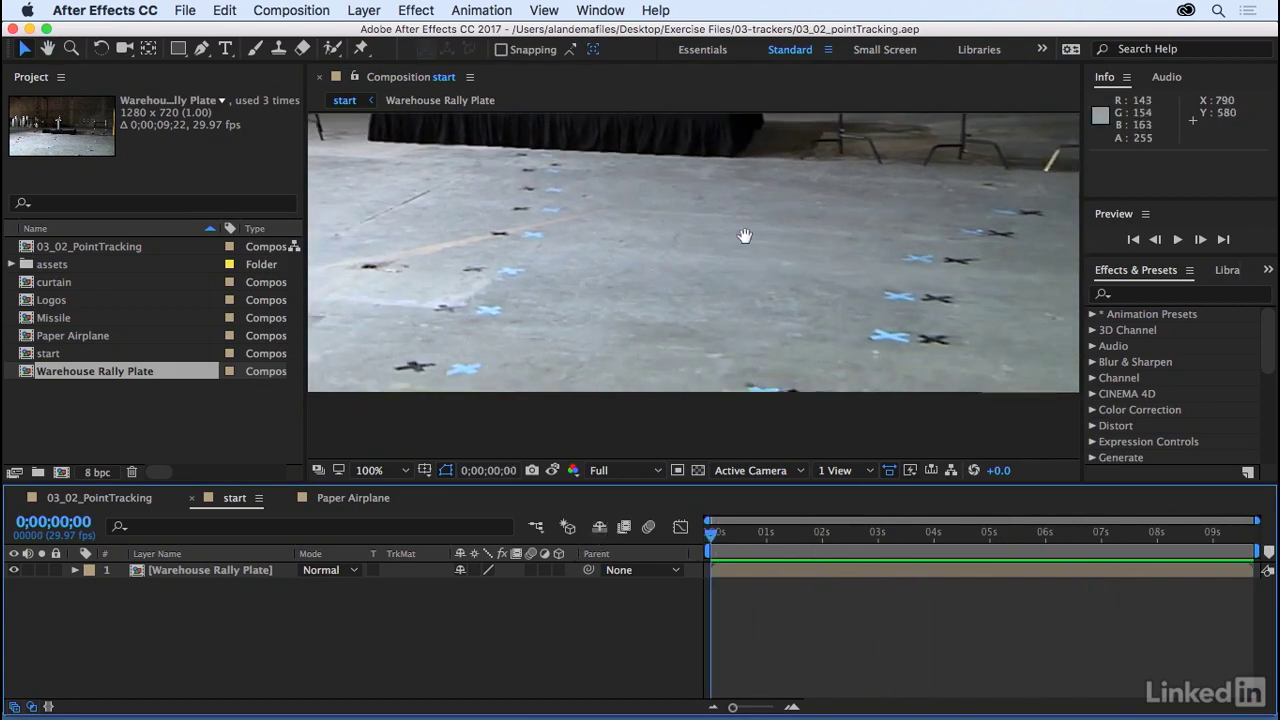
{"action": "key", "text": "space"}
{"action": "left_click_drag", "start_coordinate": [825, 130], "coordinate": [769, 353]}
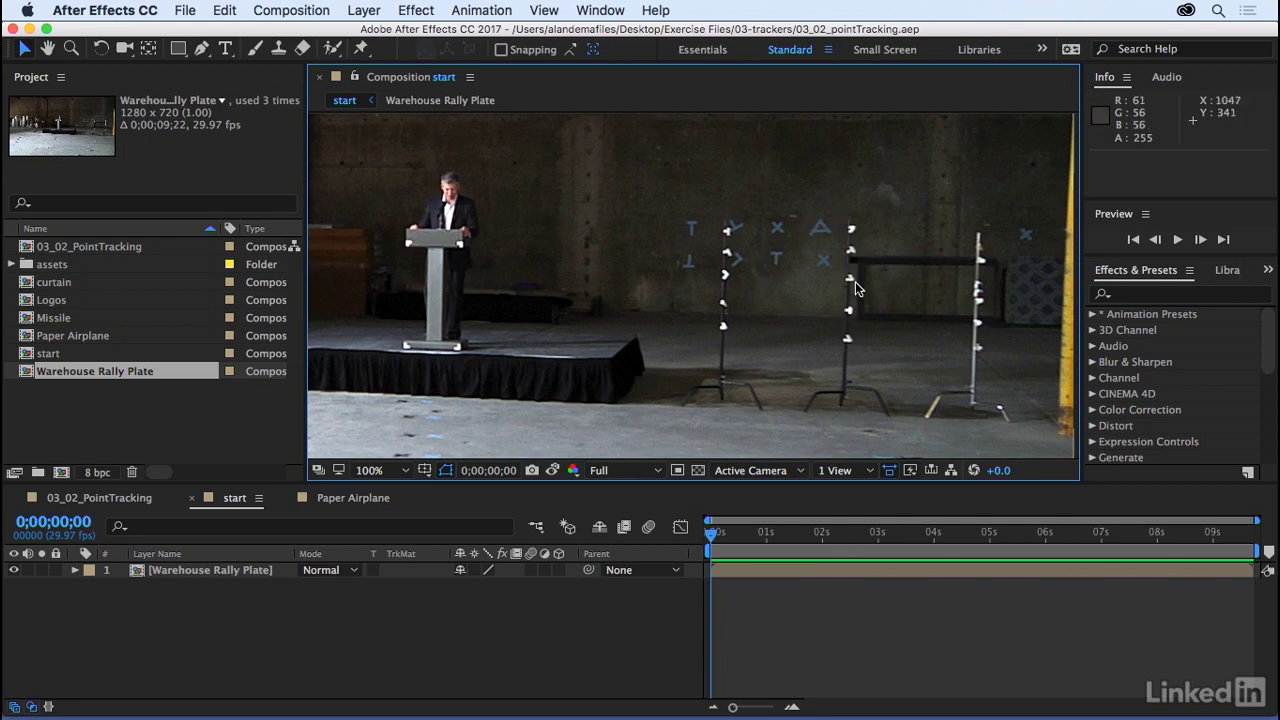
{"action": "key", "text": "."}
{"action": "left_click_drag", "start_coordinate": [938, 309], "coordinate": [875, 315]}
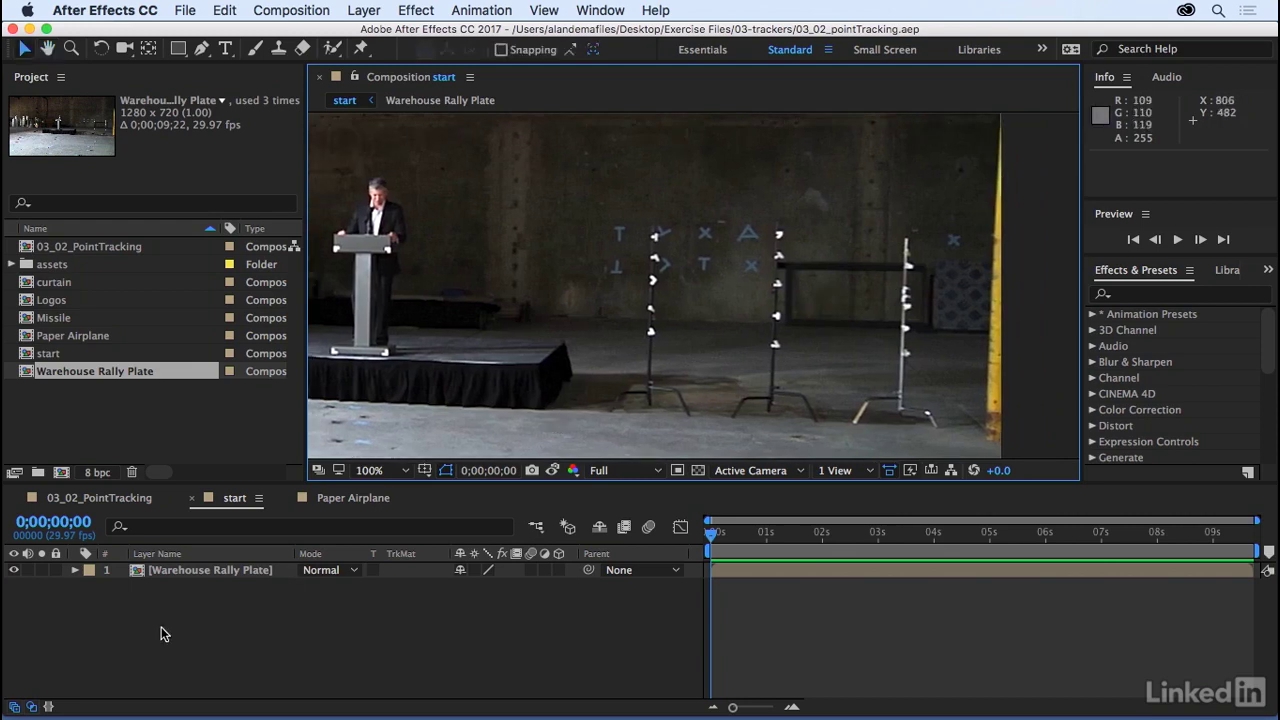
Start Track Motion on the Warehouse Rally Plate layer
{"action": "left_click", "coordinate": [160, 570]}
{"action": "right_click", "coordinate": [160, 570]}
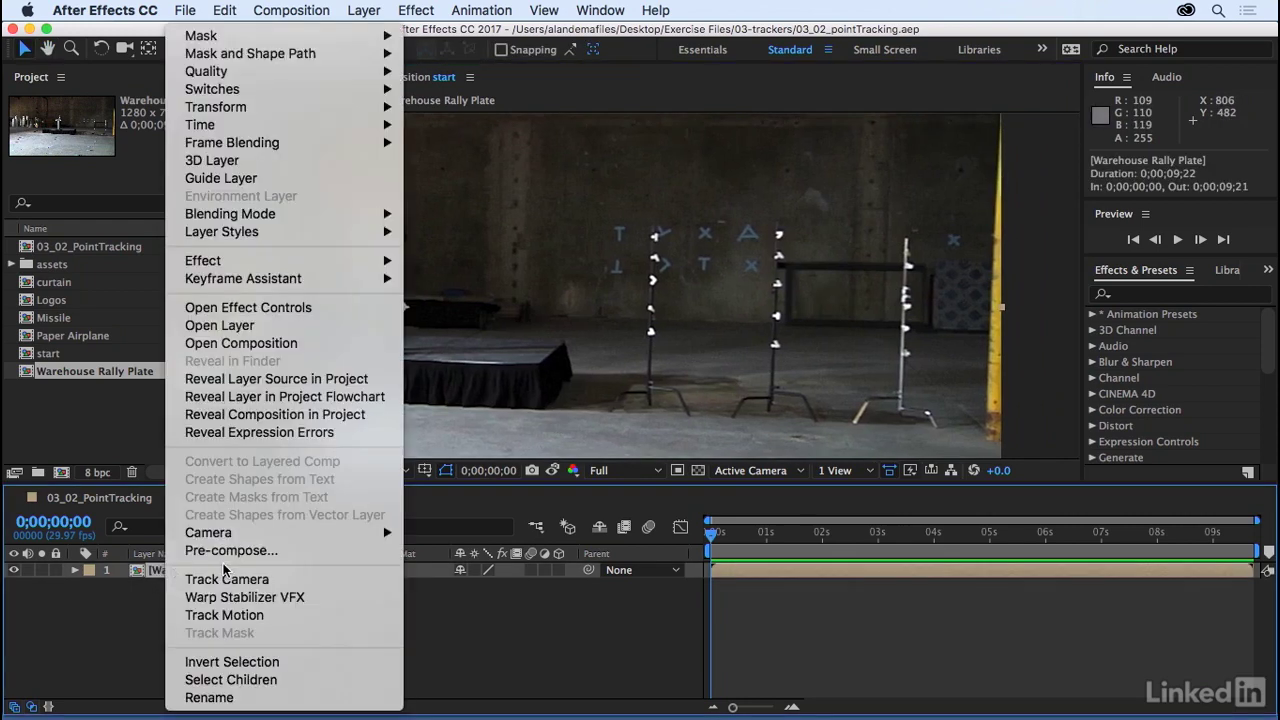
{"action": "left_click", "coordinate": [273, 615]}
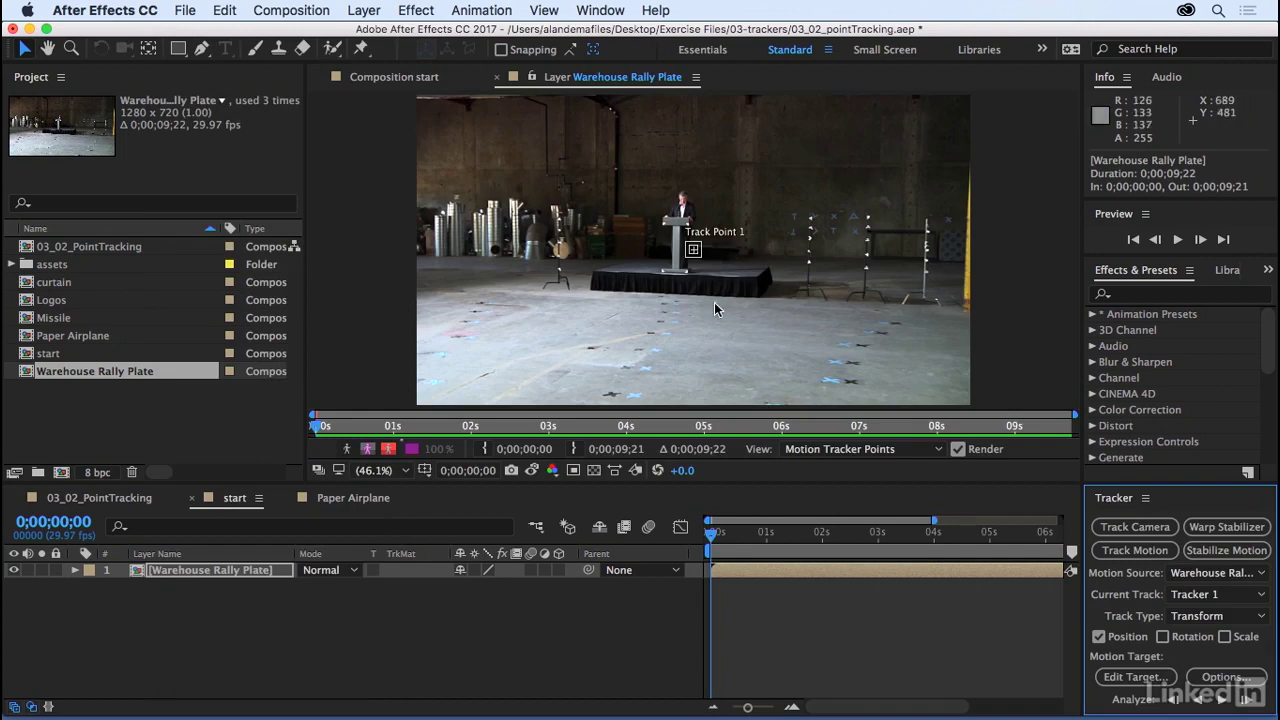
Enlarge Track Point 1's search and feature regions and place it on the third white marker of the middle stand beside the stage
{"action": "key", "text": "slash"}
{"action": "key", "text": "period"}
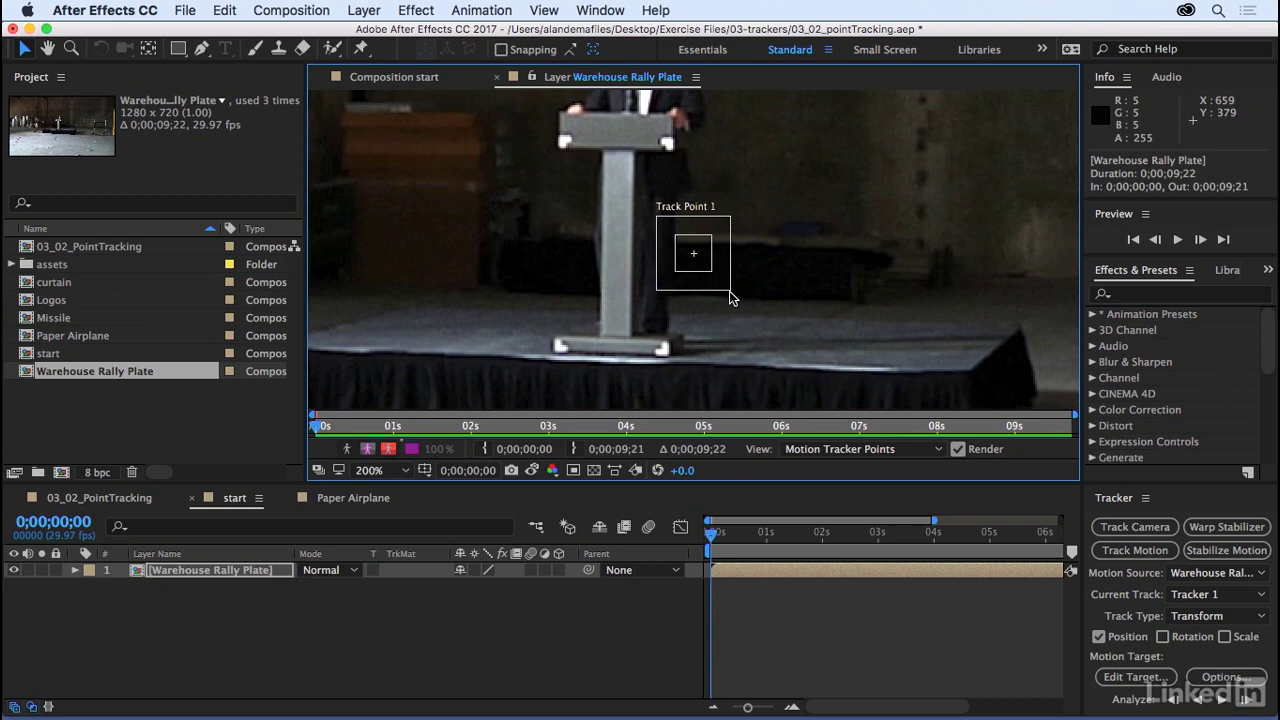
{"action": "left_click_drag", "start_coordinate": [730, 290], "coordinate": [758, 316]}
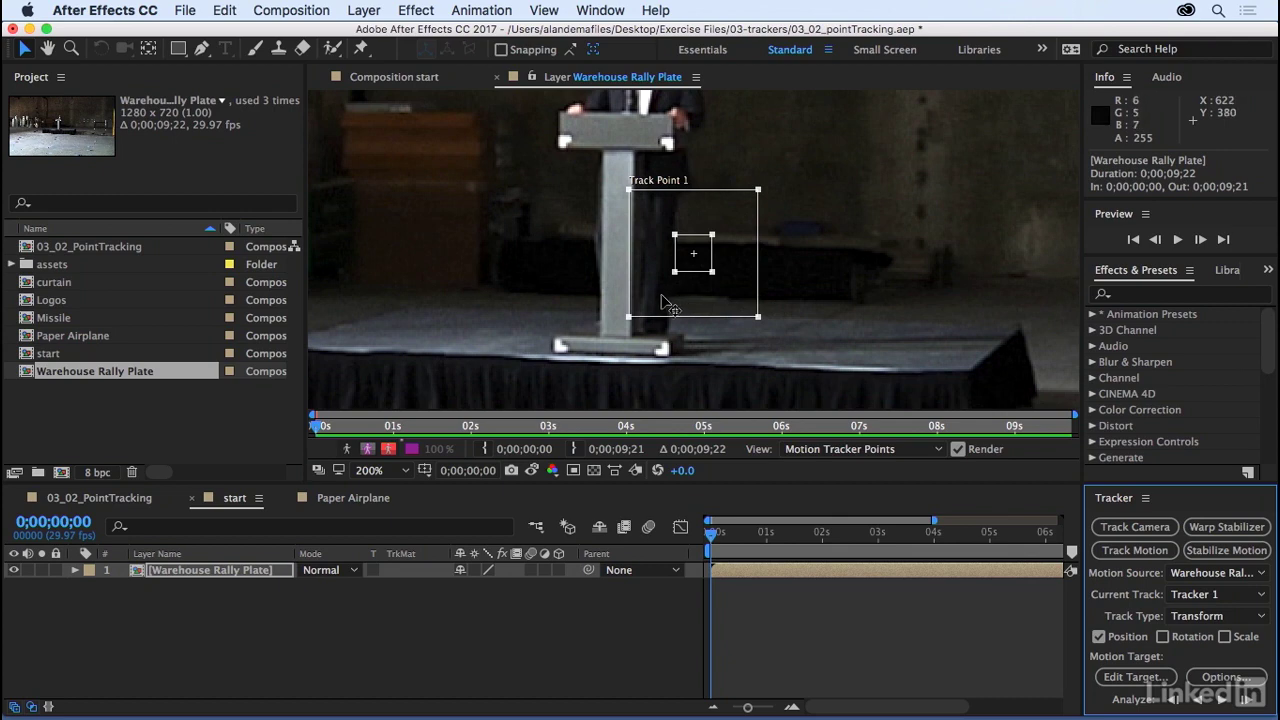
{"action": "left_click_drag", "start_coordinate": [712, 271], "coordinate": [717, 279]}
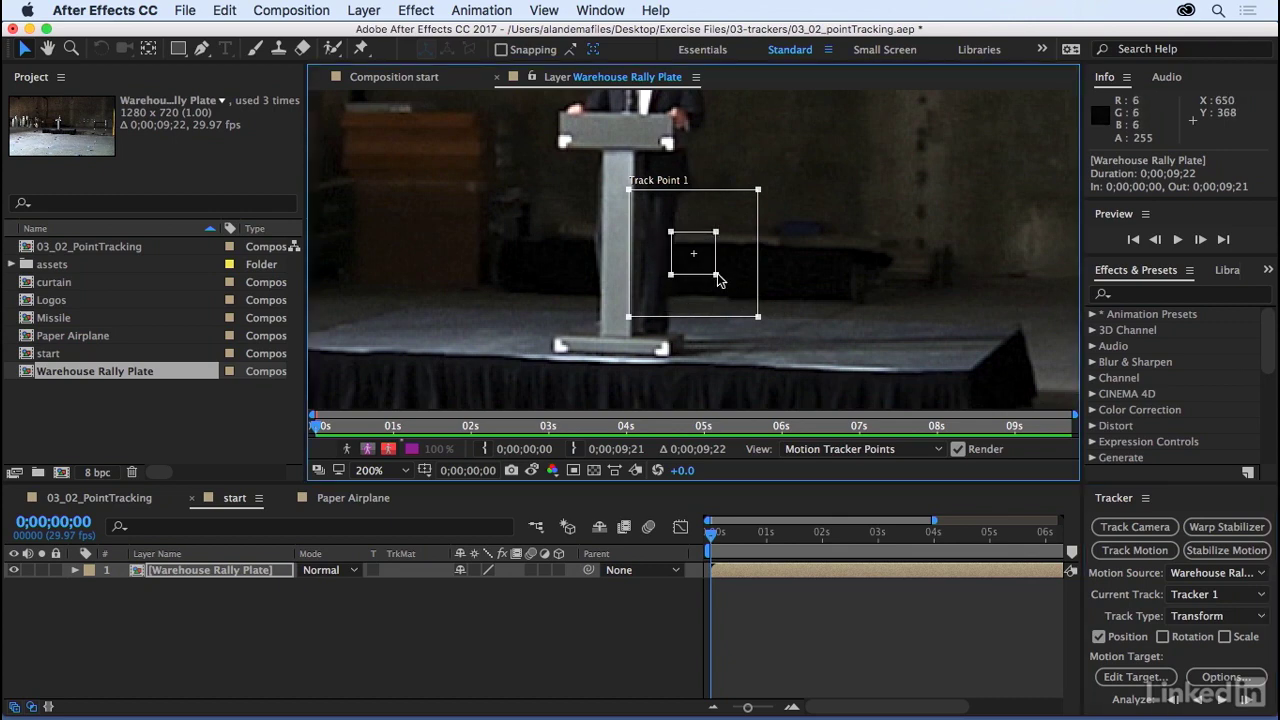
{"action": "left_click_drag", "start_coordinate": [990, 310], "coordinate": [646, 348]}
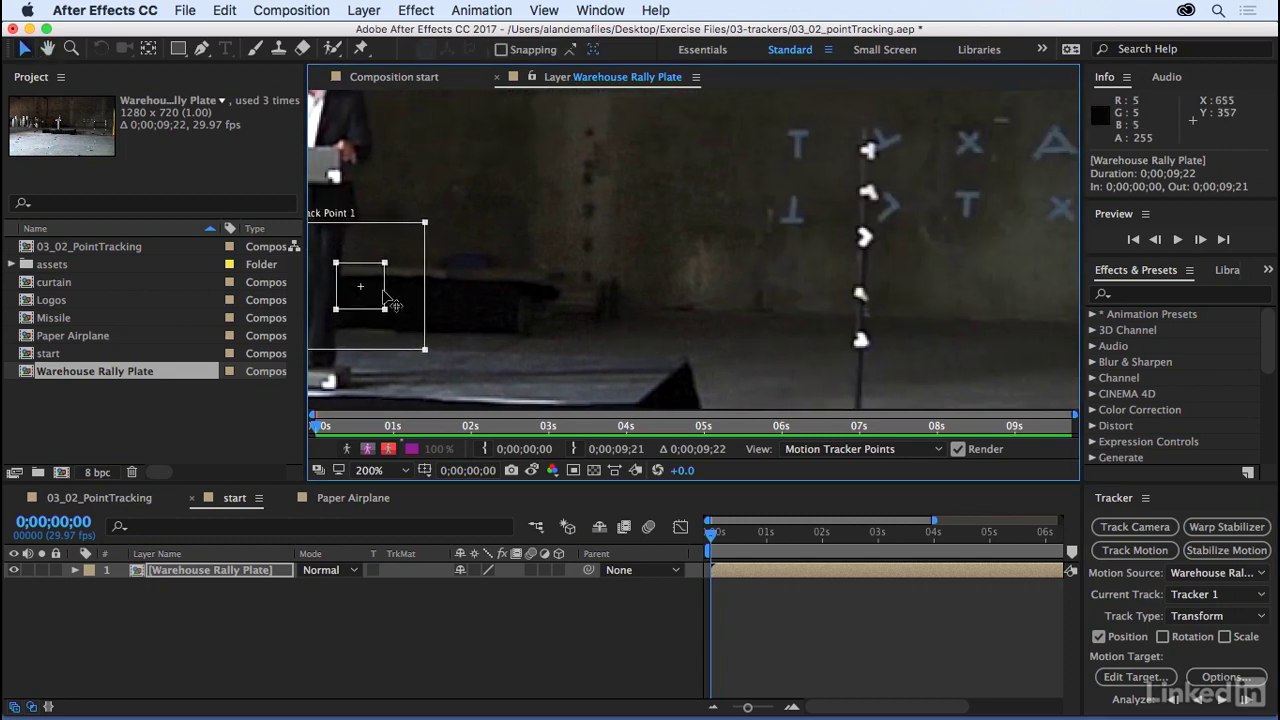
{"action": "mouse_move", "coordinate": [369, 298]}
{"action": "left_mouse_down"}
{"action": "mouse_move", "coordinate": [810, 266]}
{"action": "mouse_move", "coordinate": [814, 207]}
{"action": "mouse_move", "coordinate": [771, 223]}
{"action": "mouse_move", "coordinate": [808, 274]}
{"action": "mouse_move", "coordinate": [986, 269]}
{"action": "left_mouse_up"}
{"action": "key", "text": "space"}
{"action": "left_click_drag", "start_coordinate": [855, 322], "coordinate": [464, 331]}
{"action": "mouse_move", "coordinate": [594, 281]}
{"action": "left_mouse_down"}
{"action": "mouse_move", "coordinate": [608, 294]}
{"action": "mouse_move", "coordinate": [677, 284]}
{"action": "mouse_move", "coordinate": [766, 245]}
{"action": "mouse_move", "coordinate": [894, 278]}
{"action": "mouse_move", "coordinate": [726, 270]}
{"action": "left_mouse_up"}
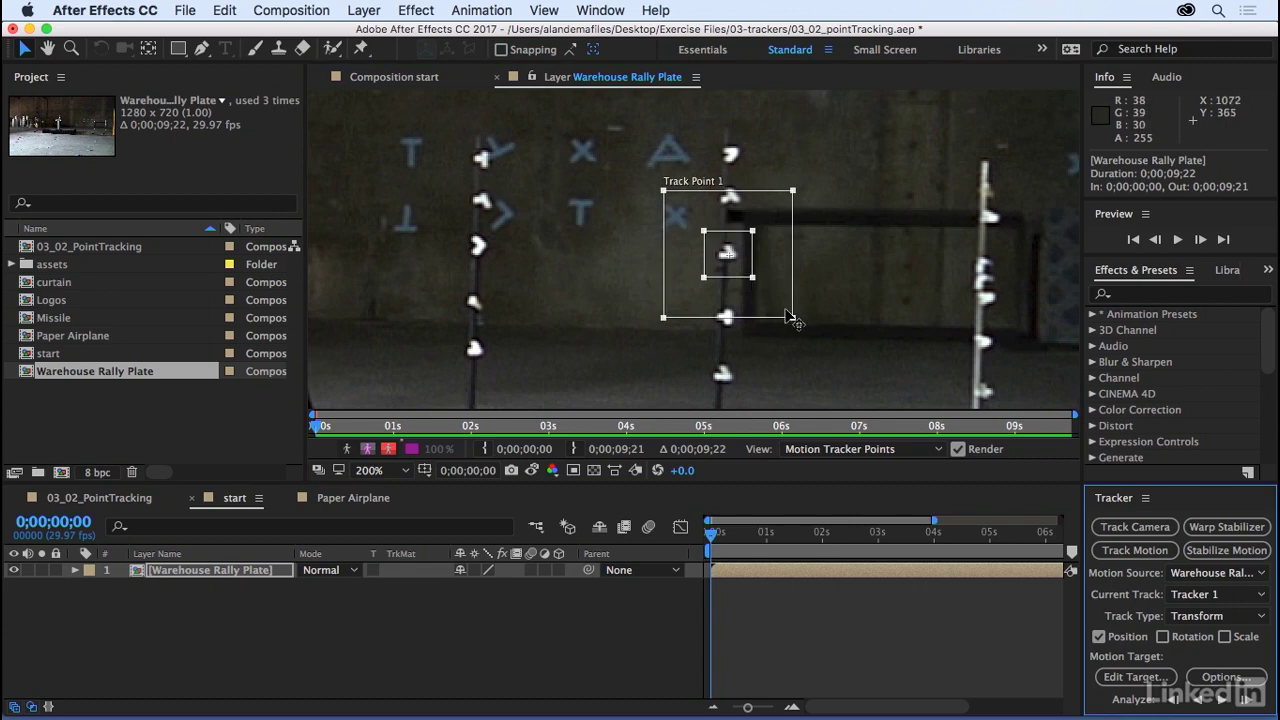
Shrink Track Point 1's feature region tightly around the white marker and reduce its search region to clear the neighbouring markers
{"action": "left_click_drag", "start_coordinate": [752, 277], "coordinate": [744, 271]}
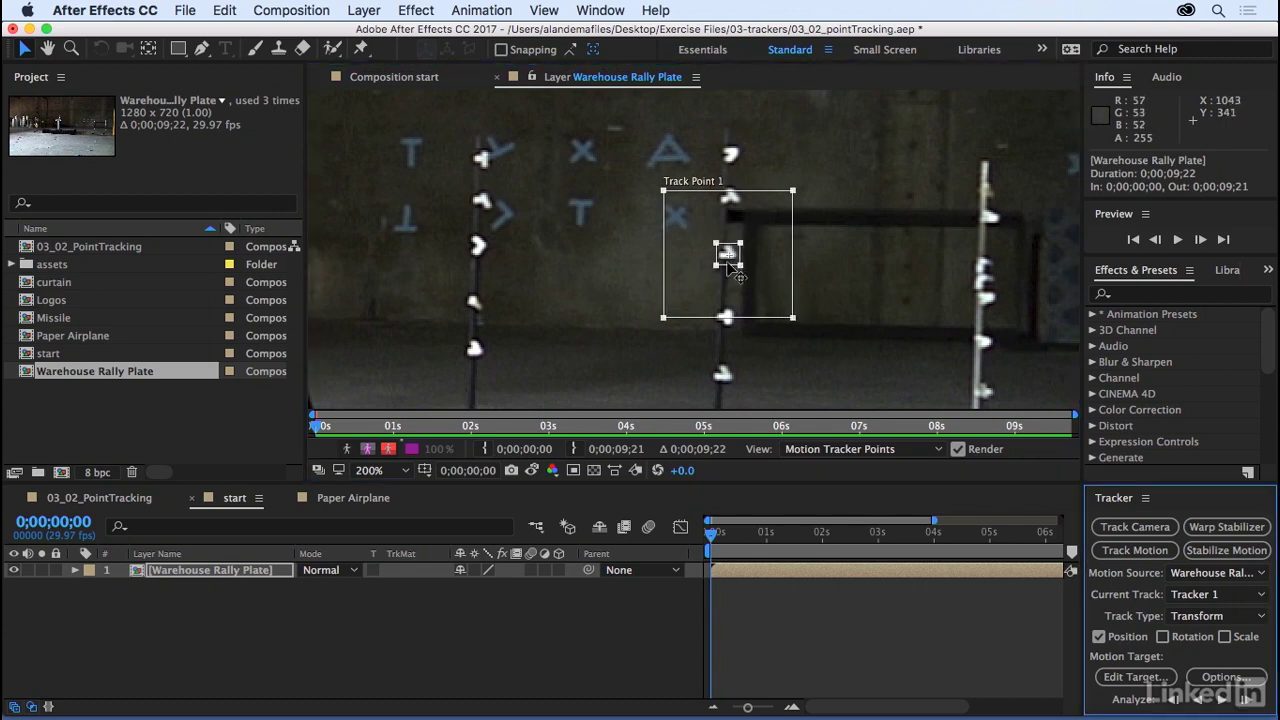
{"action": "left_click_drag", "start_coordinate": [727, 256], "coordinate": [726, 256]}
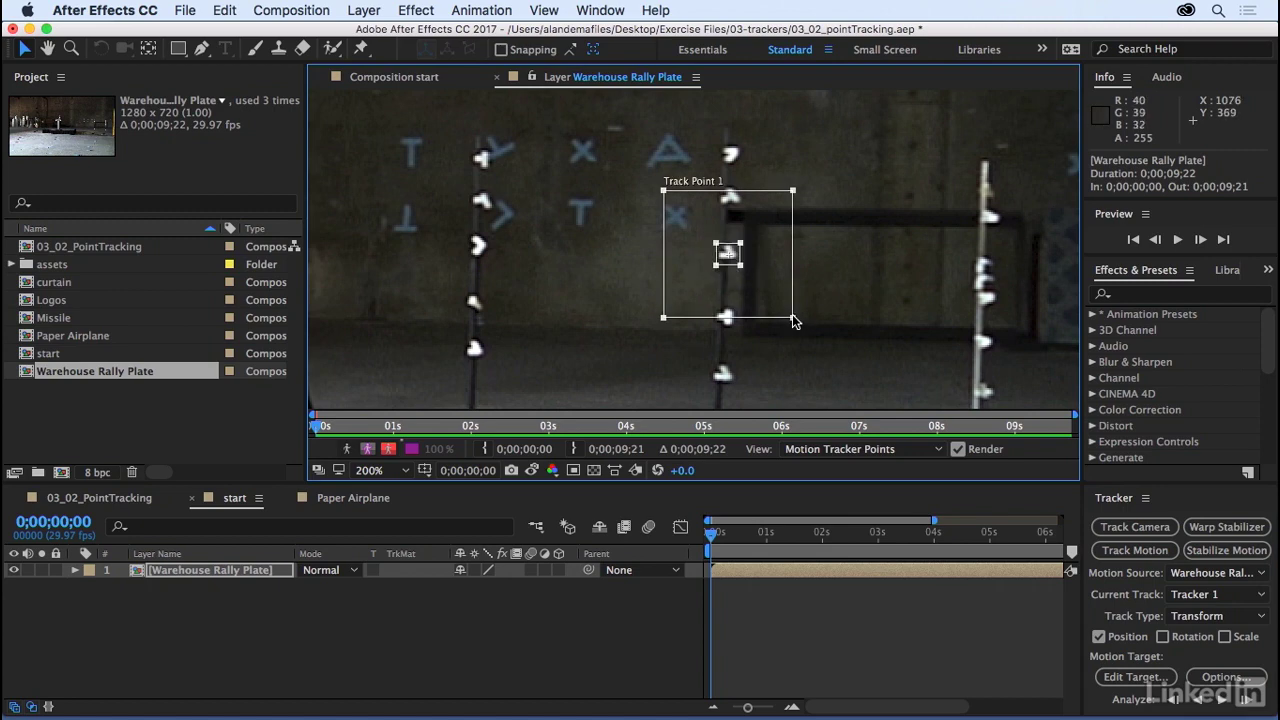
{"action": "left_click_drag", "start_coordinate": [791, 321], "coordinate": [767, 299]}
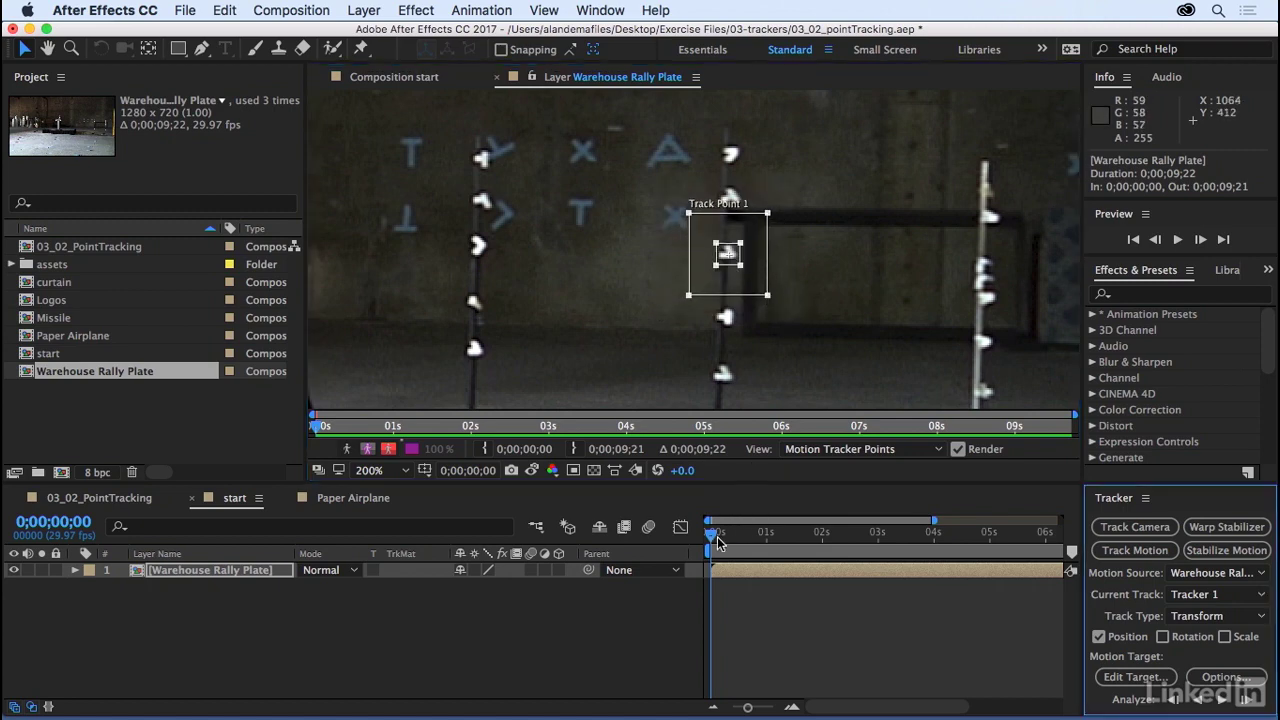
{"action": "mouse_move", "coordinate": [712, 541]}
{"action": "left_mouse_down"}
{"action": "mouse_move", "coordinate": [925, 557]}
{"action": "mouse_move", "coordinate": [709, 552]}
{"action": "left_mouse_up"}
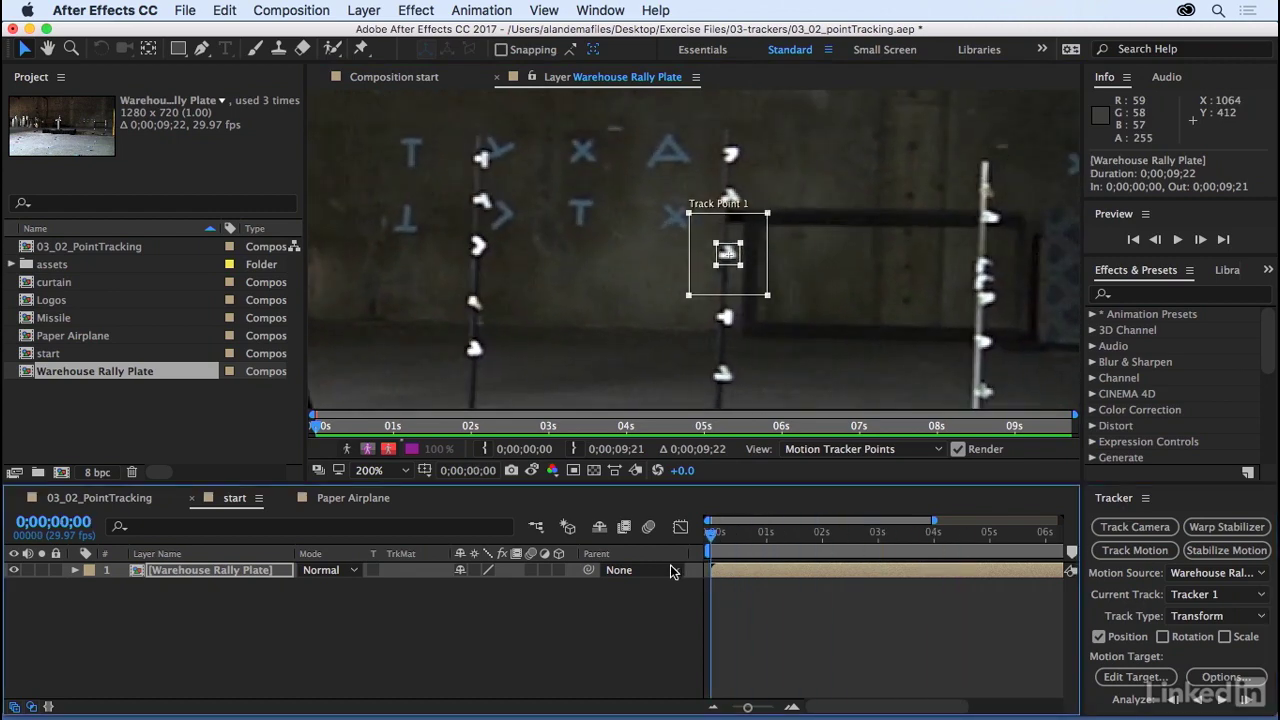
{"action": "mouse_move", "coordinate": [767, 298]}
{"action": "left_mouse_down"}
{"action": "mouse_move", "coordinate": [758, 286]}
{"action": "mouse_move", "coordinate": [818, 340]}
{"action": "mouse_move", "coordinate": [760, 283]}
{"action": "left_mouse_up"}
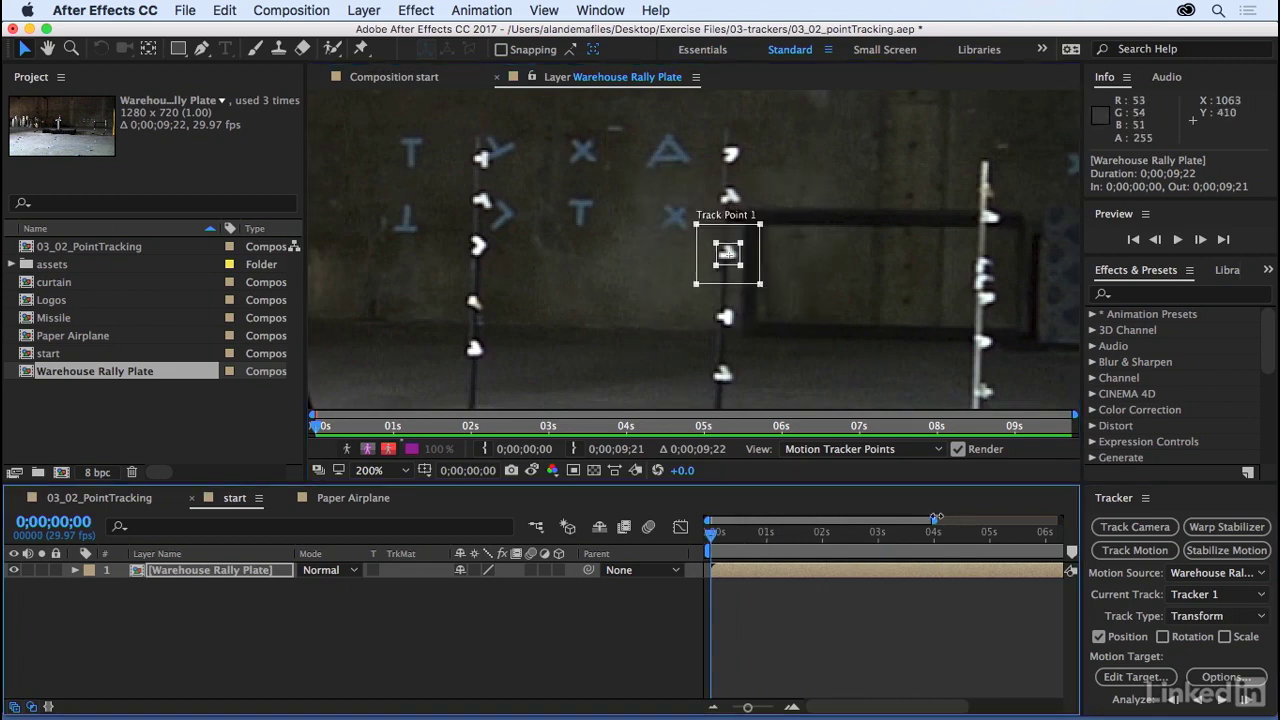
End the work area at about five seconds and trim the start composition to it
{"action": "mouse_move", "coordinate": [934, 517]}
{"action": "left_mouse_down"}
{"action": "mouse_move", "coordinate": [1050, 520]}
{"action": "mouse_move", "coordinate": [920, 538]}
{"action": "left_mouse_up"}
{"action": "left_click", "coordinate": [946, 538]}
{"action": "right_click", "coordinate": [874, 555]}
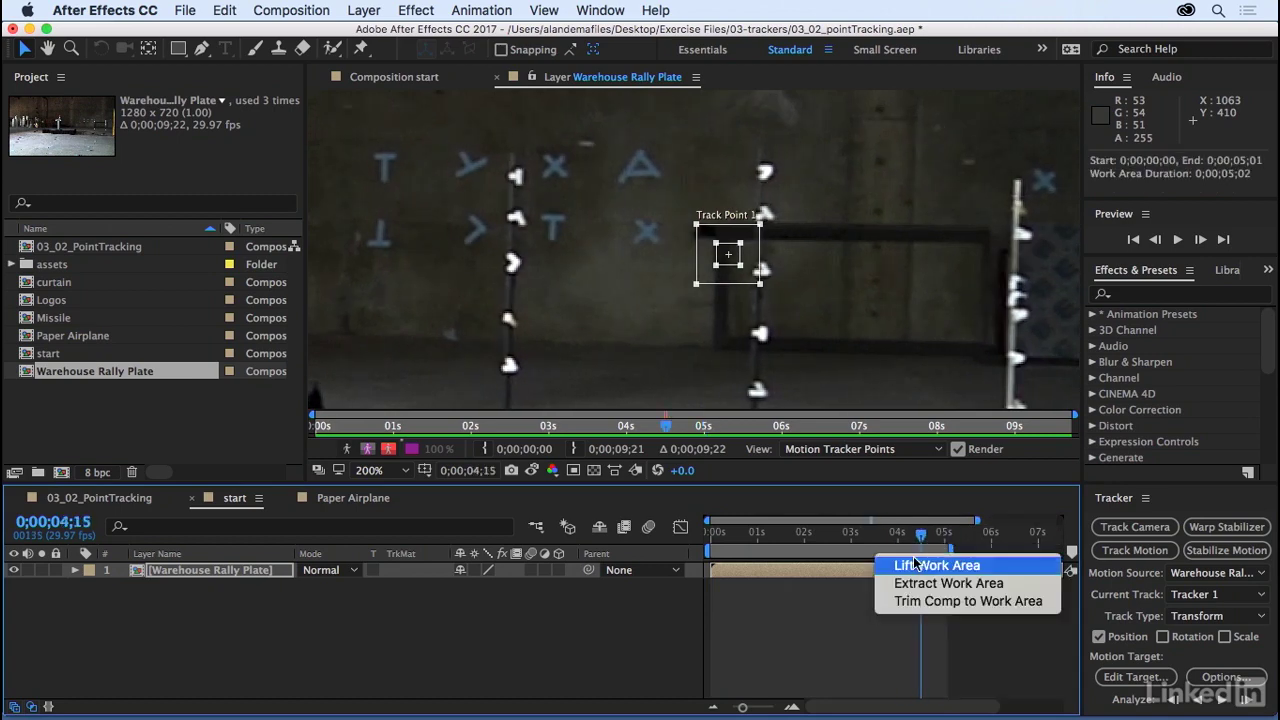
{"action": "left_click", "coordinate": [926, 601]}
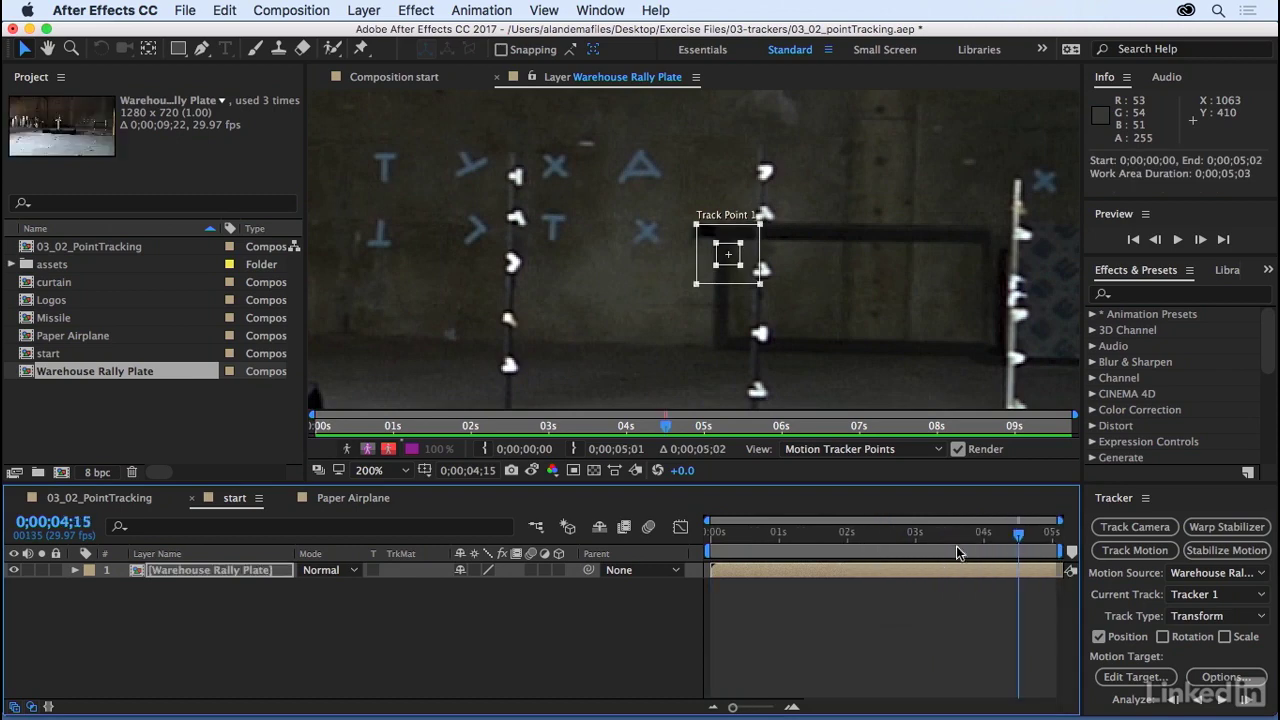
Analyze Track Point 1 forward from the first frame, and scrub back through the tracked motion to the start
{"action": "left_click_drag", "start_coordinate": [1020, 538], "coordinate": [666, 538]}
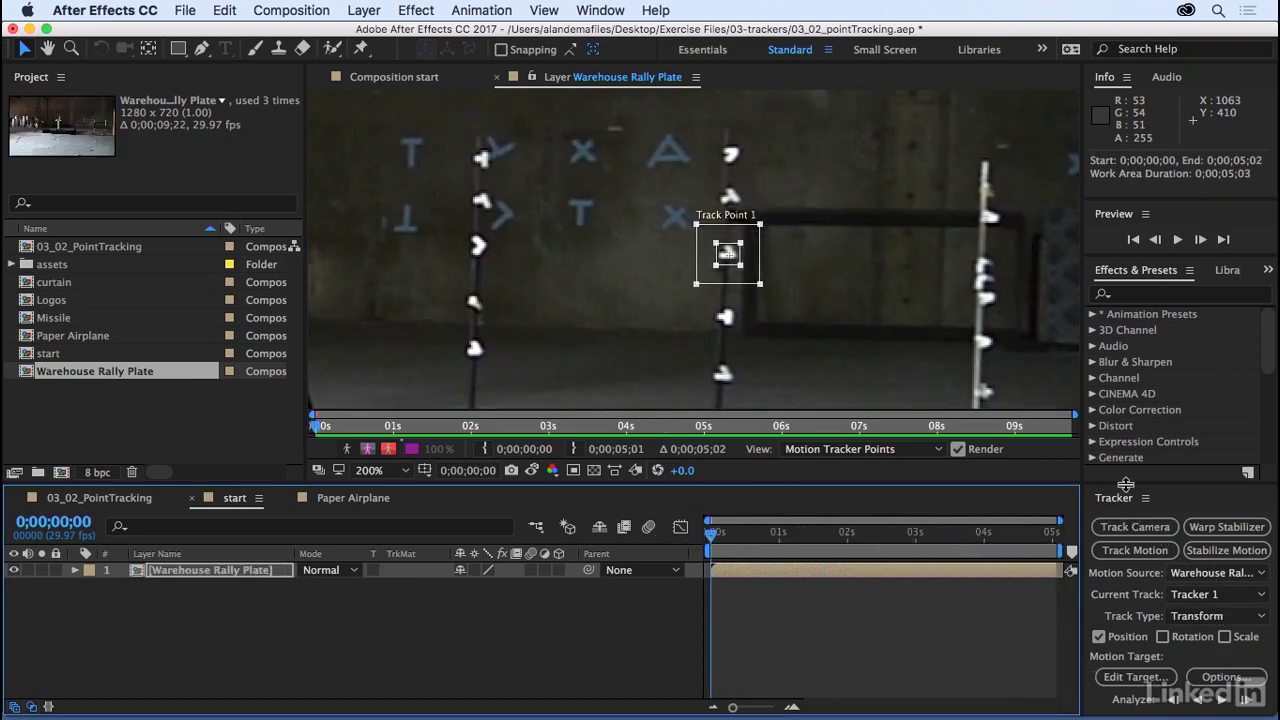
{"action": "left_click_drag", "start_coordinate": [1126, 485], "coordinate": [1126, 426]}
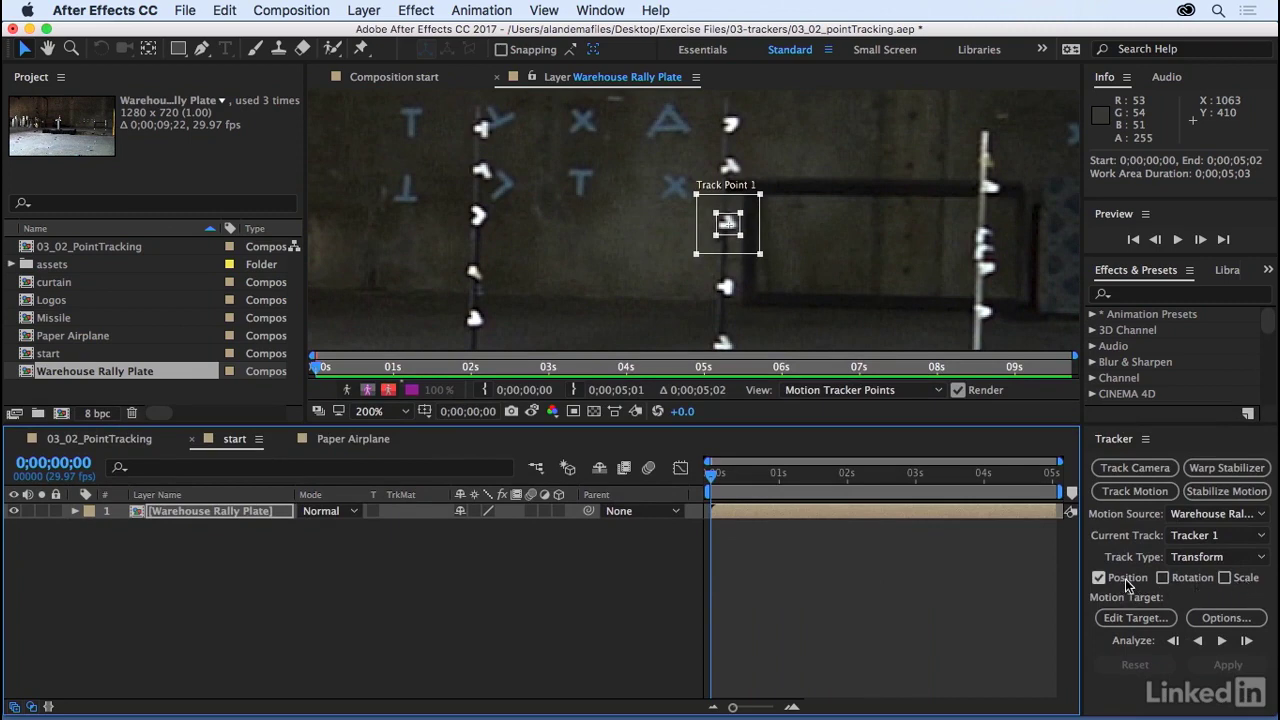
{"action": "left_click", "coordinate": [1225, 644]}
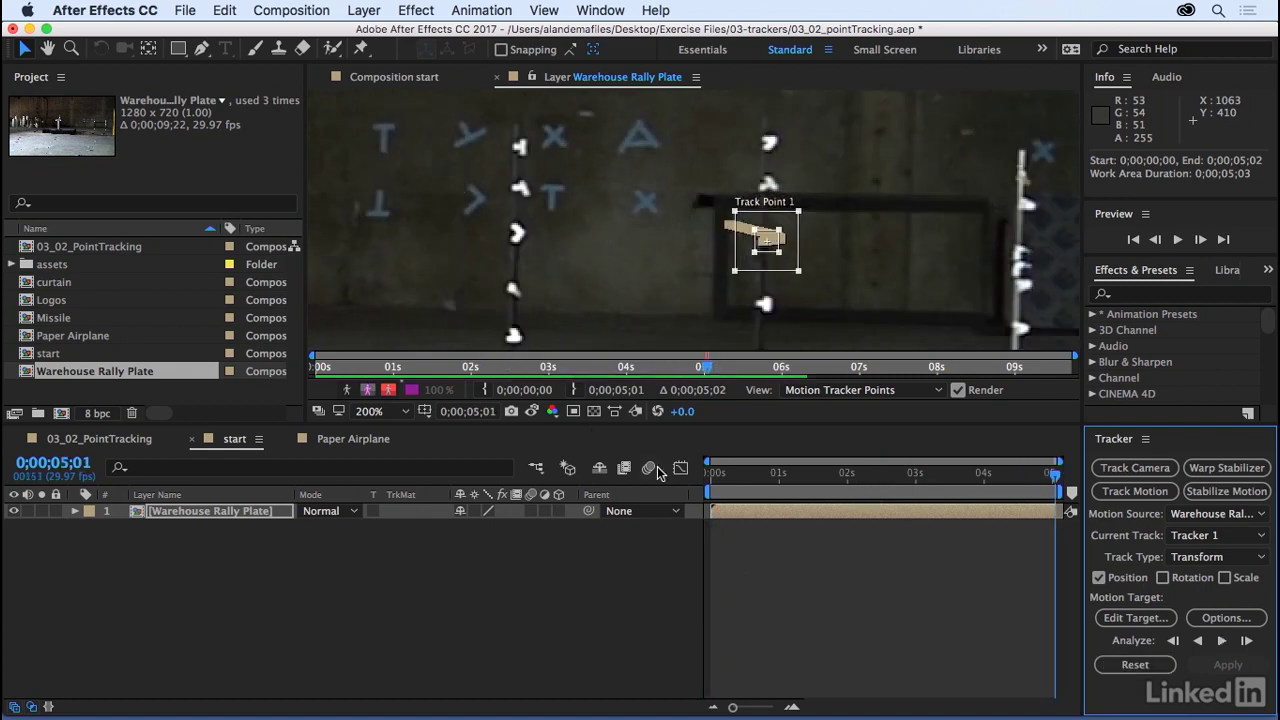
{"action": "left_click", "coordinate": [922, 476]}
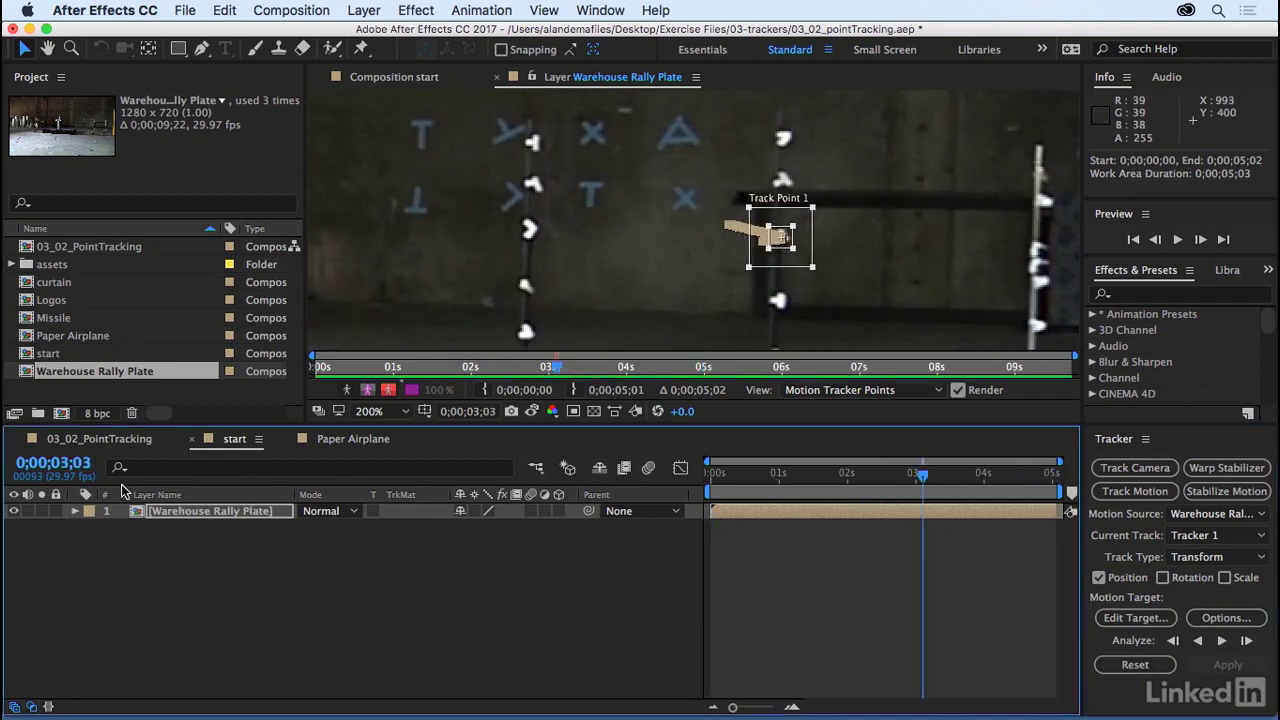
{"action": "left_click", "coordinate": [141, 509]}
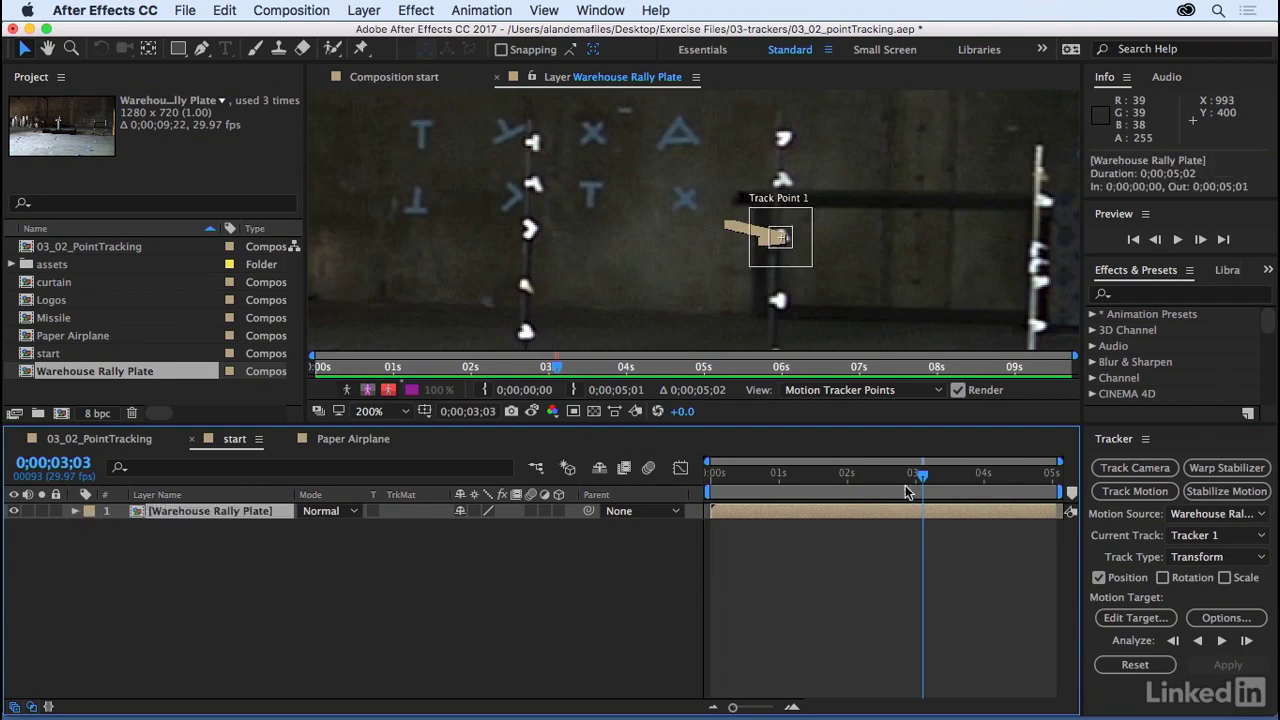
{"action": "left_click_drag", "start_coordinate": [907, 492], "coordinate": [705, 488]}
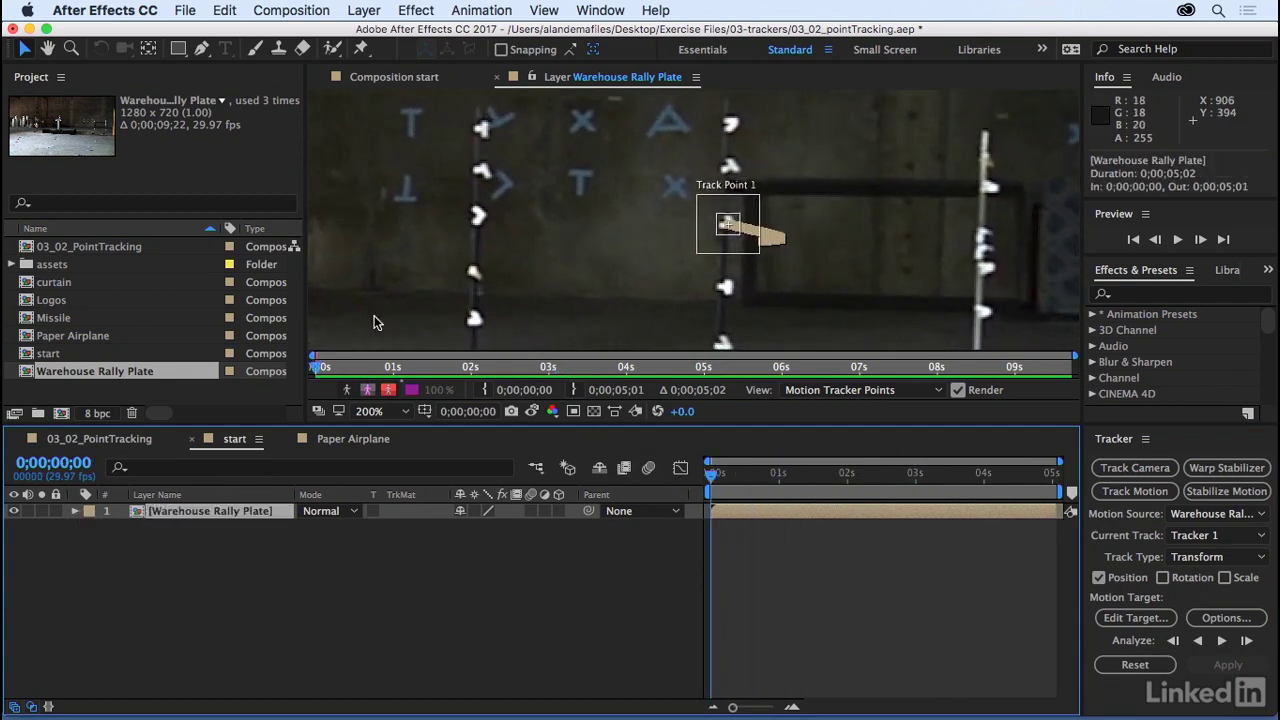
Add Null 1 from the assets folder to the start composition and place it above the Warehouse Rally Plate layer
{"action": "left_click", "coordinate": [12, 265]}
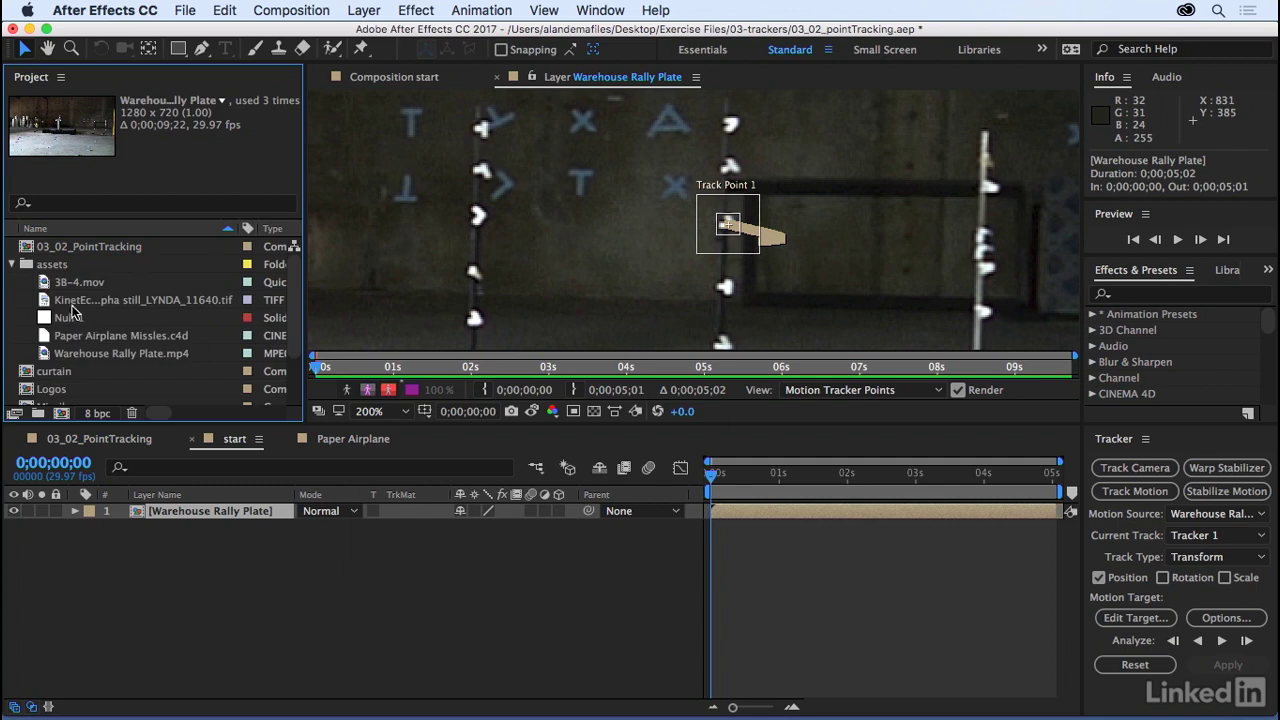
{"action": "left_click_drag", "start_coordinate": [72, 313], "coordinate": [175, 600]}
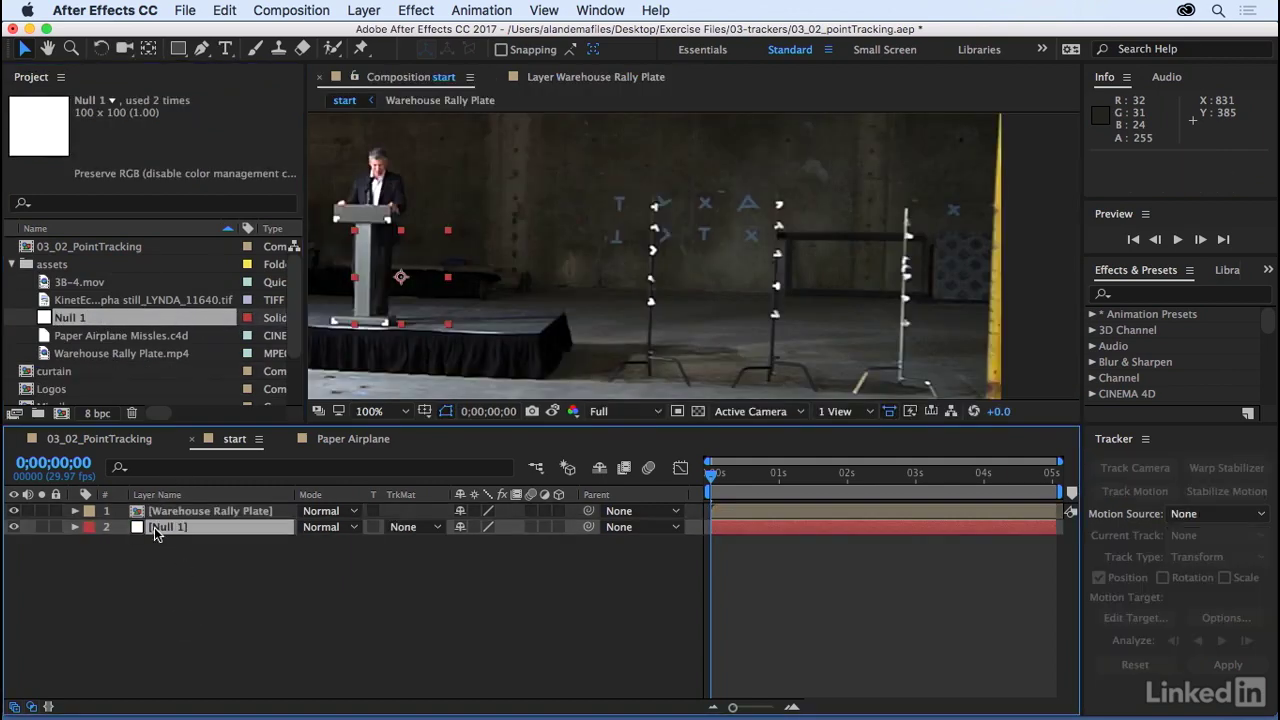
{"action": "left_click_drag", "start_coordinate": [155, 535], "coordinate": [143, 508]}
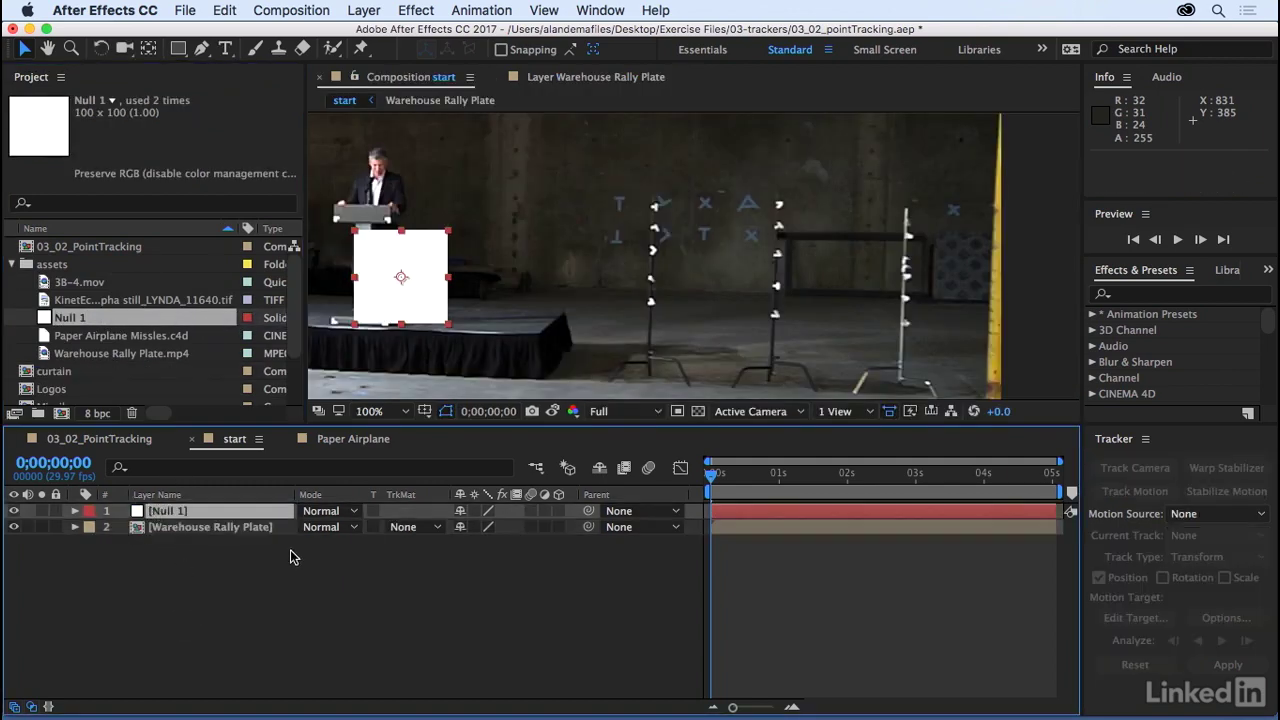
Load Warehouse Rally Plate as the tracker's motion source and set Null 1 as its motion target
{"action": "left_click", "coordinate": [1145, 458]}
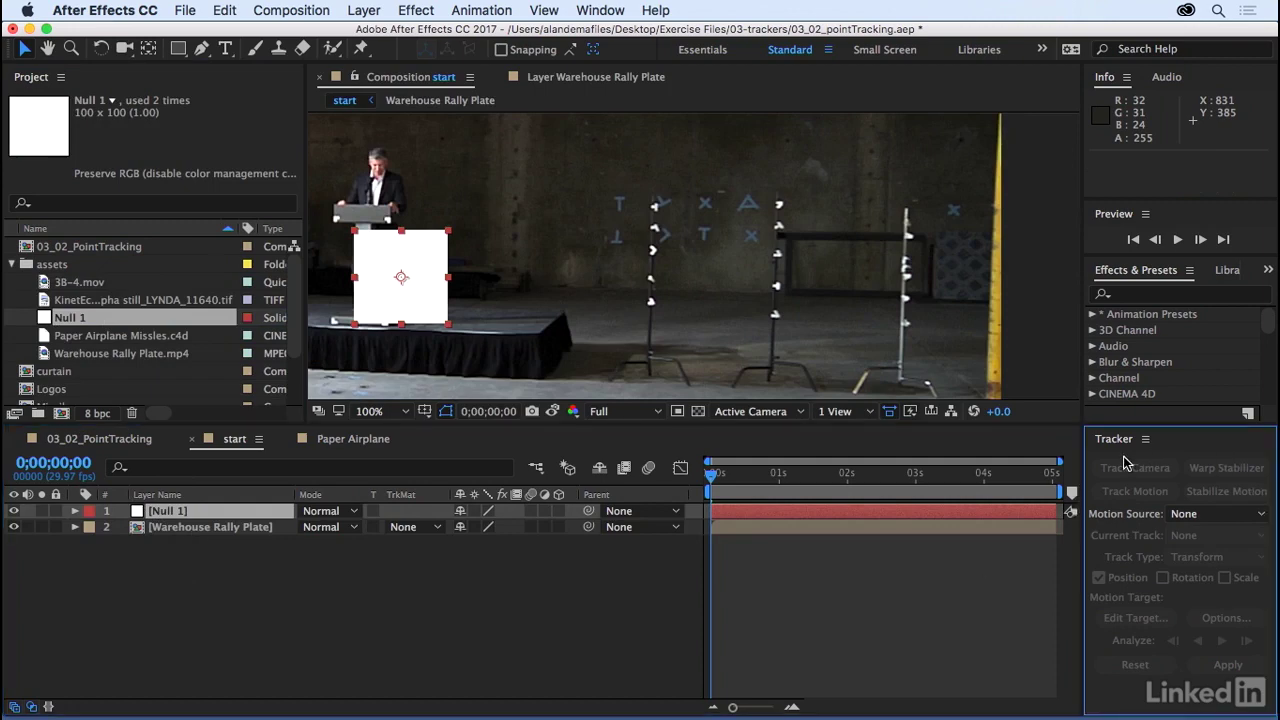
{"action": "left_click", "coordinate": [1228, 515]}
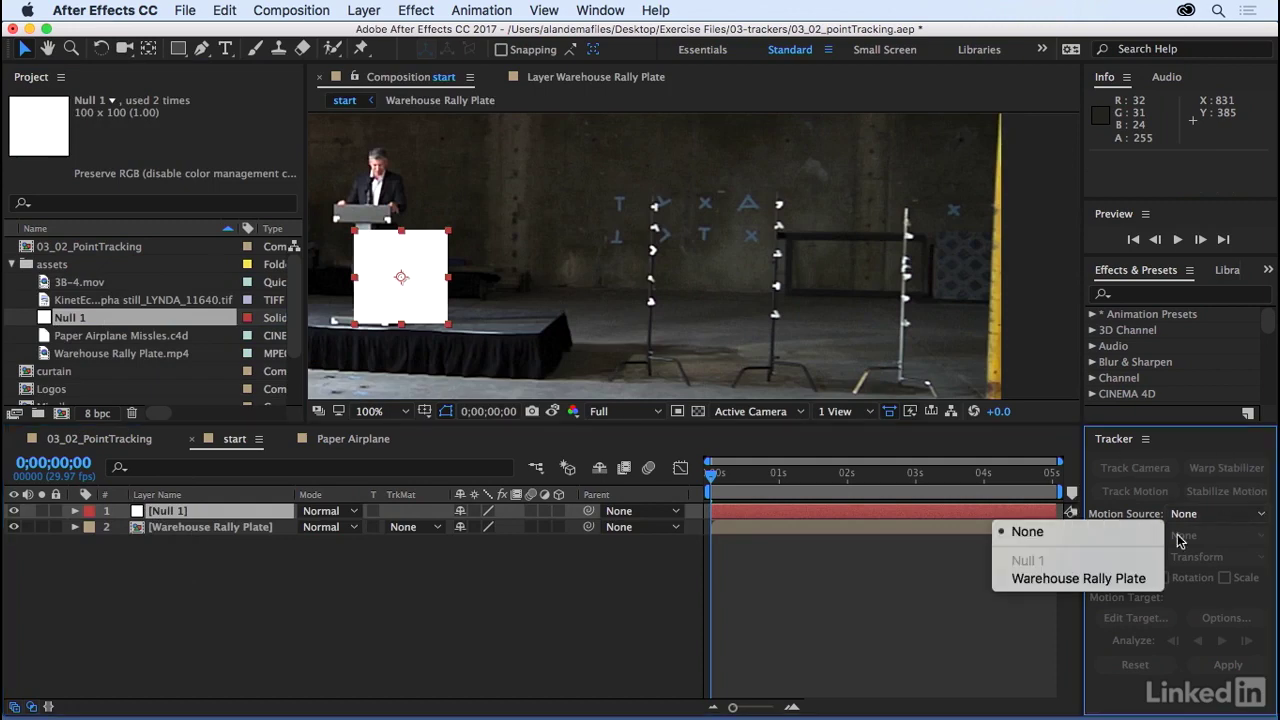
{"action": "left_click", "coordinate": [1067, 580]}
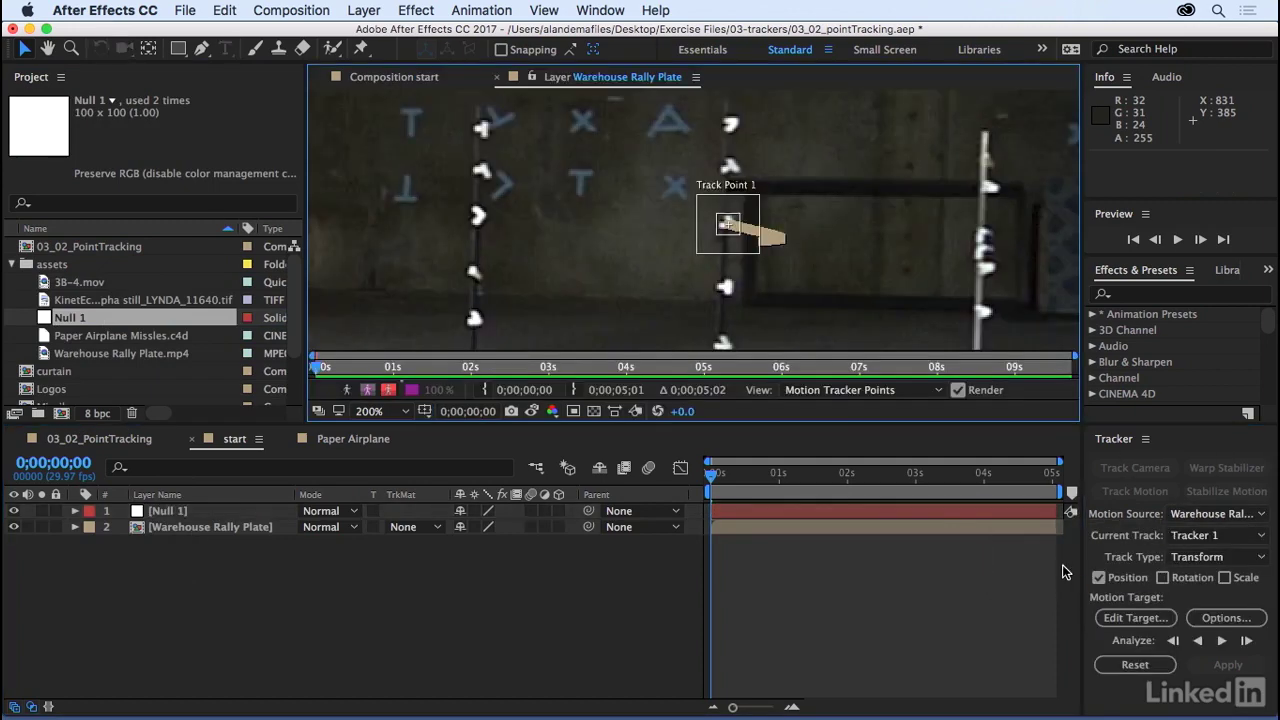
{"action": "left_click", "coordinate": [1127, 618]}
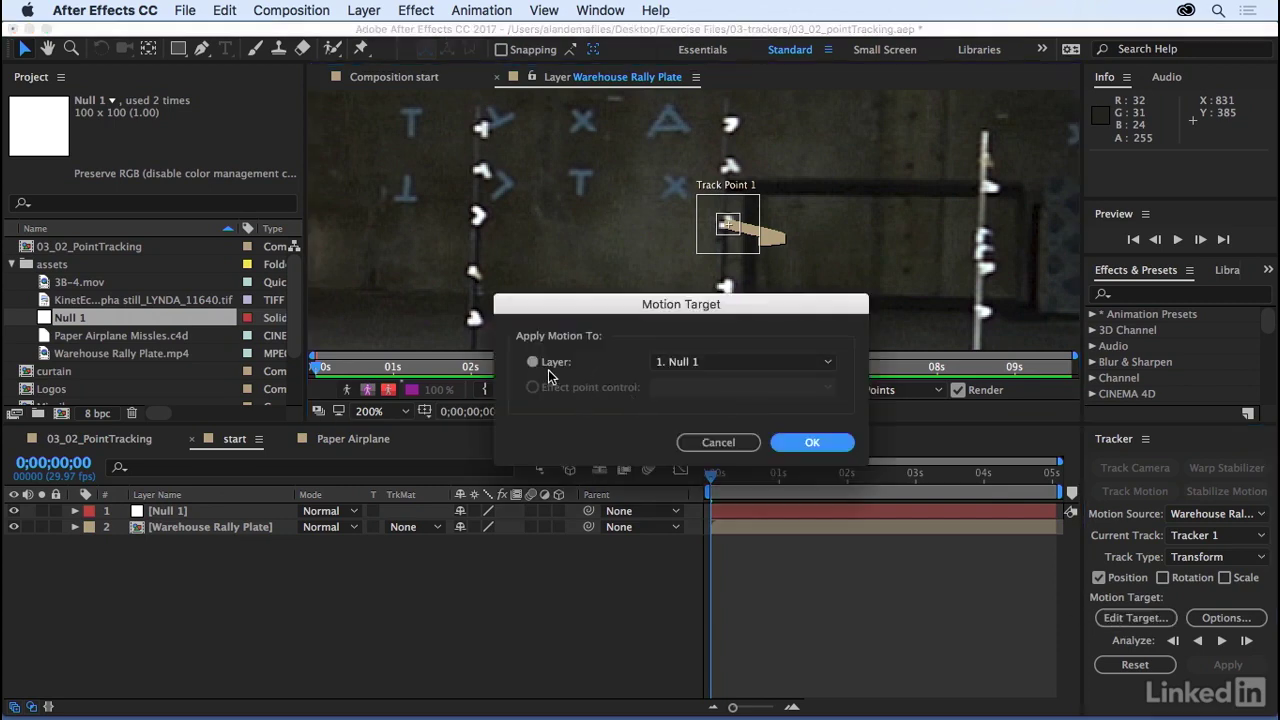
{"action": "left_click", "coordinate": [797, 442]}
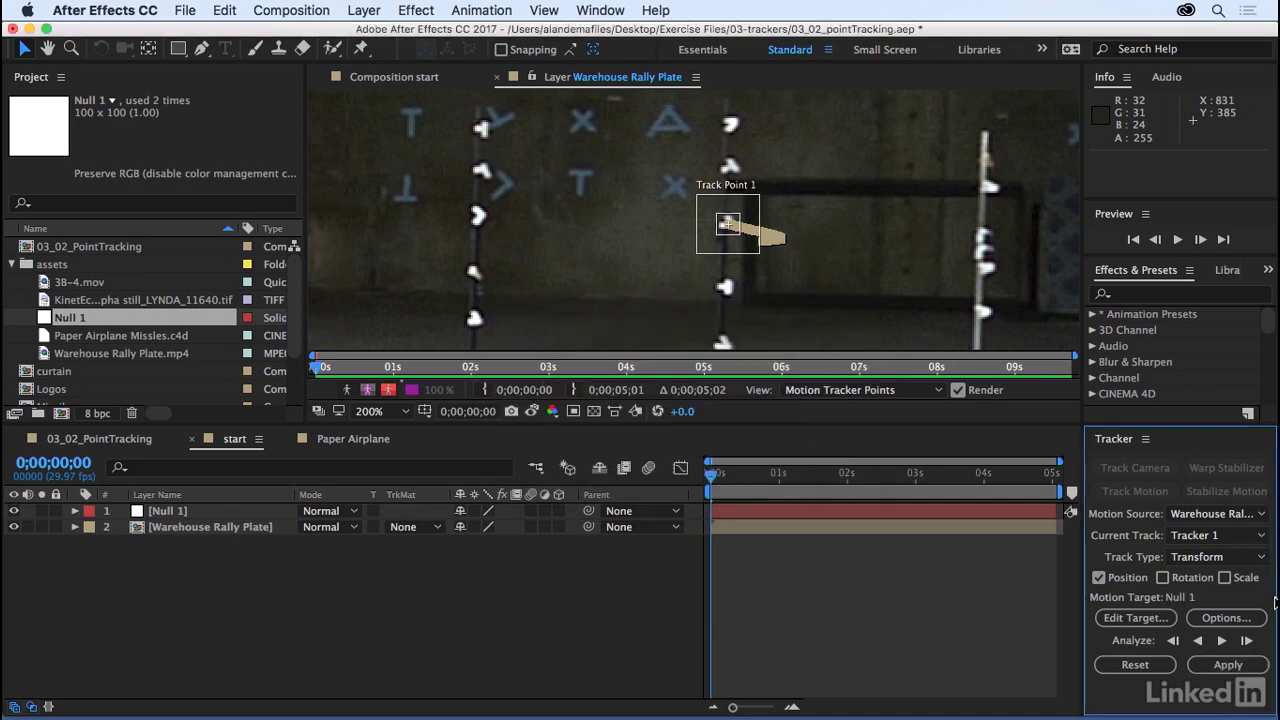
Apply the tracked motion to Null 1 in the X and Y dimensions, and play back the start composition to check it
{"action": "left_click", "coordinate": [1218, 668]}
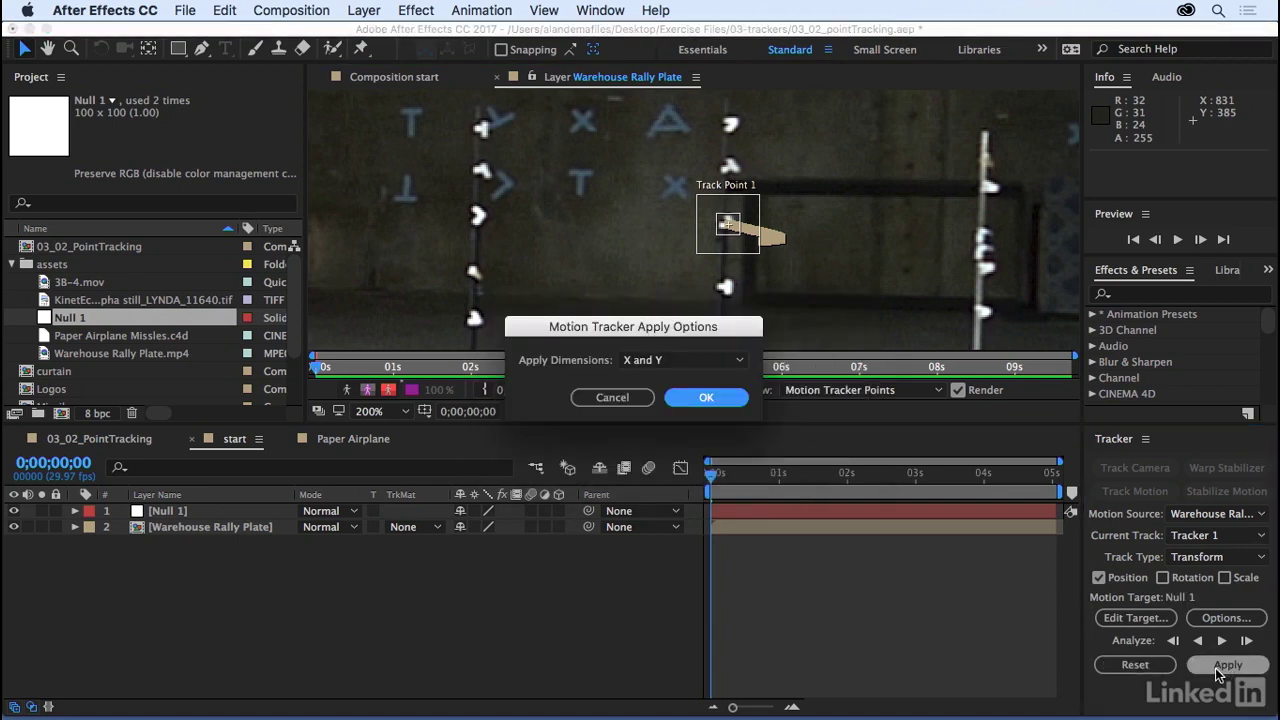
{"action": "left_click", "coordinate": [712, 362]}
{"action": "left_click", "coordinate": [690, 333]}
{"action": "left_click", "coordinate": [701, 395]}
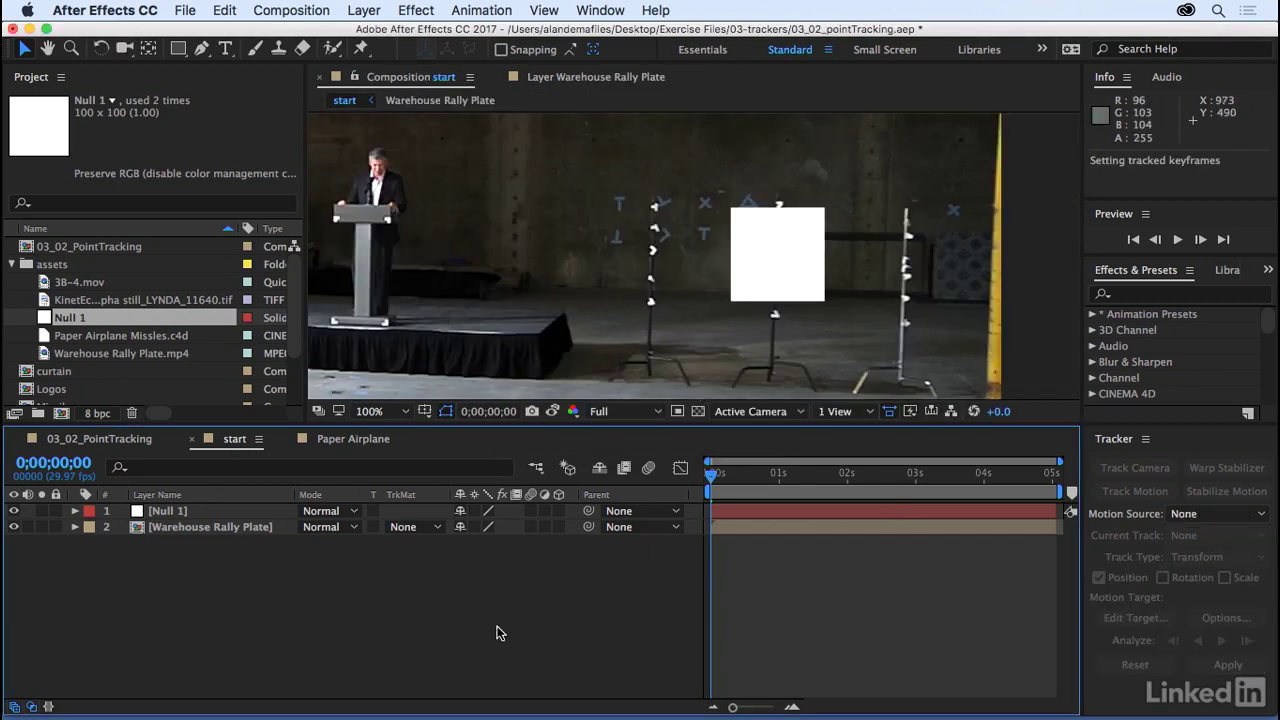
{"action": "key", "text": "space"}
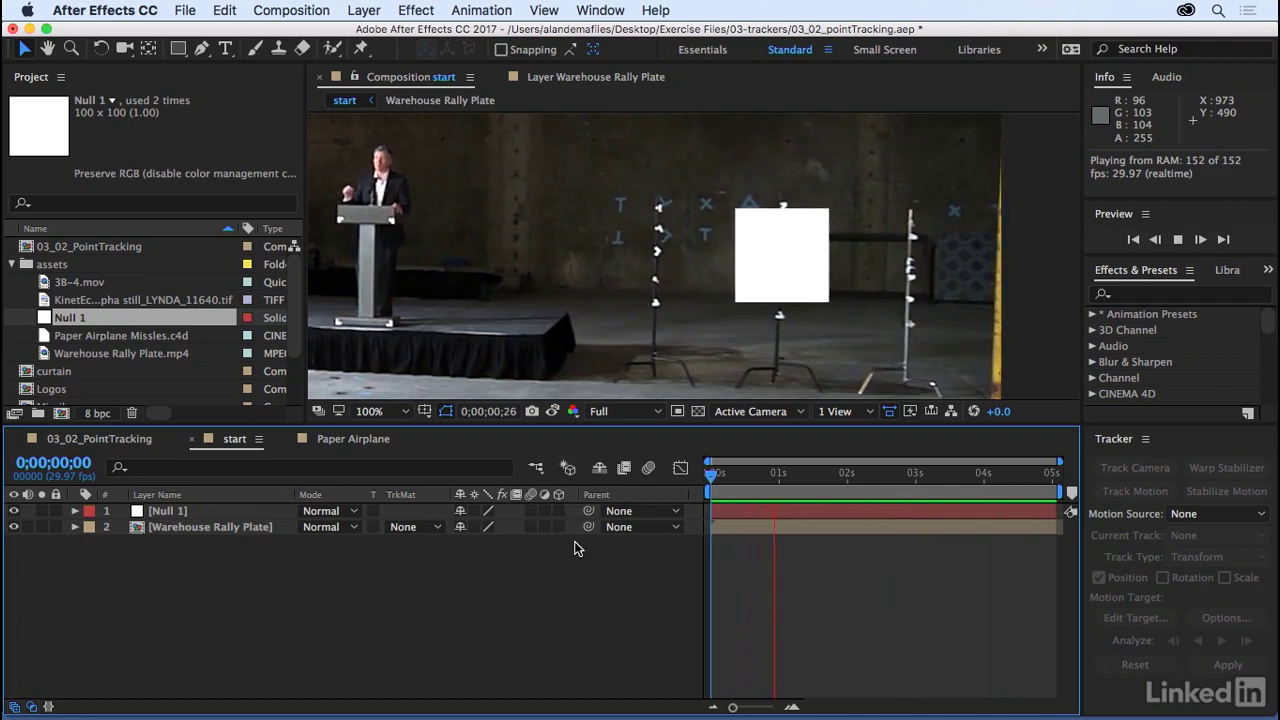
{"action": "key", "text": "space"}
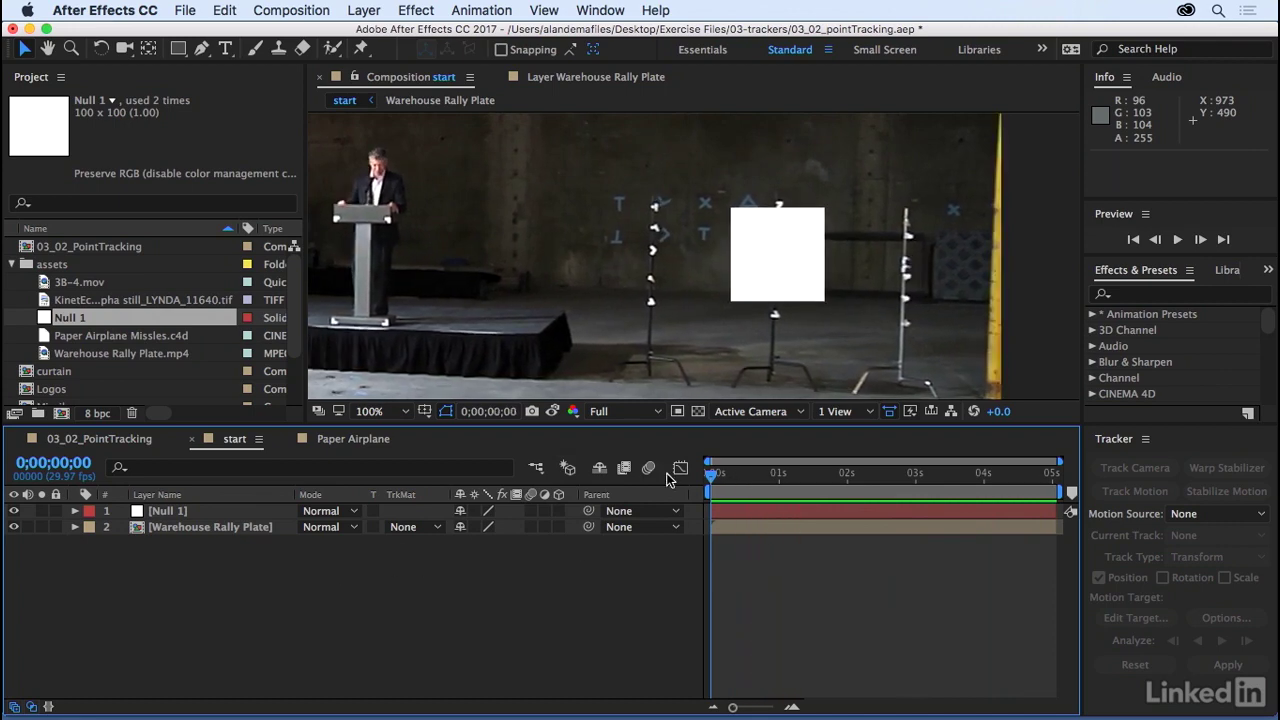
Add the Logos composition as the uppermost layer of the start composition and scale it to 36%
{"action": "left_click", "coordinate": [12, 264]}
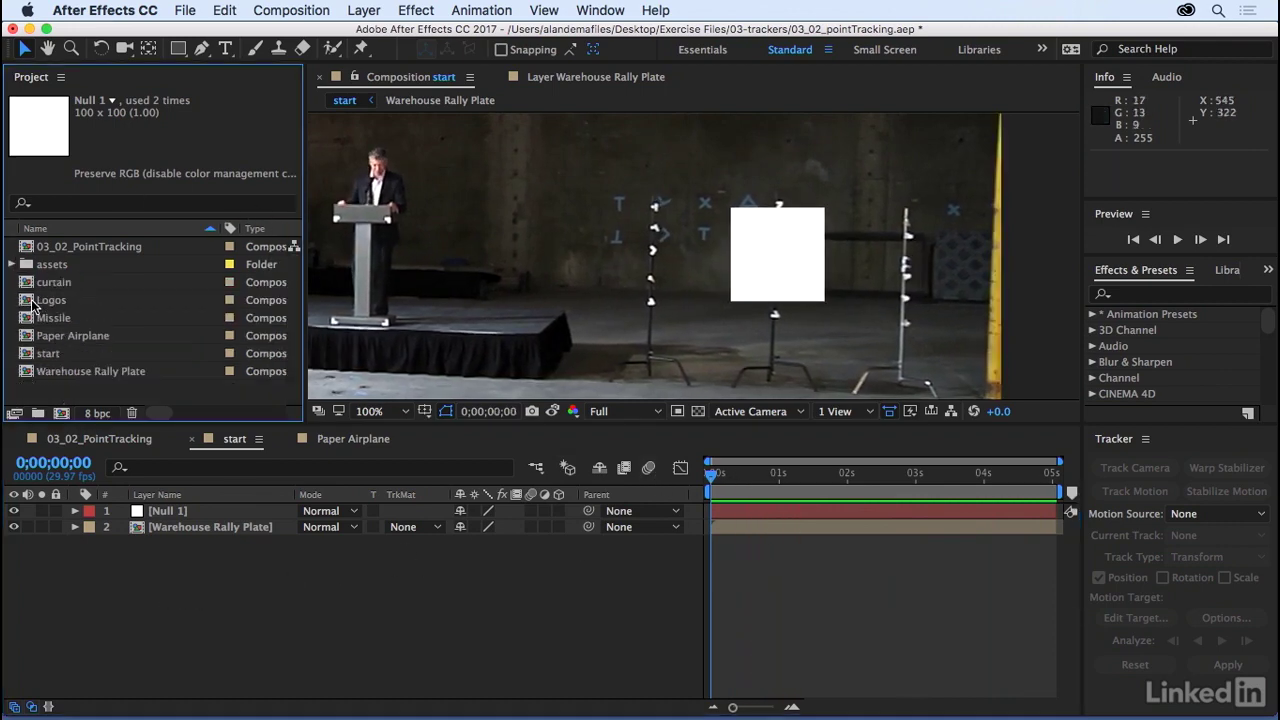
{"action": "left_click_drag", "start_coordinate": [33, 305], "coordinate": [725, 282]}
{"action": "key", "text": "s"}
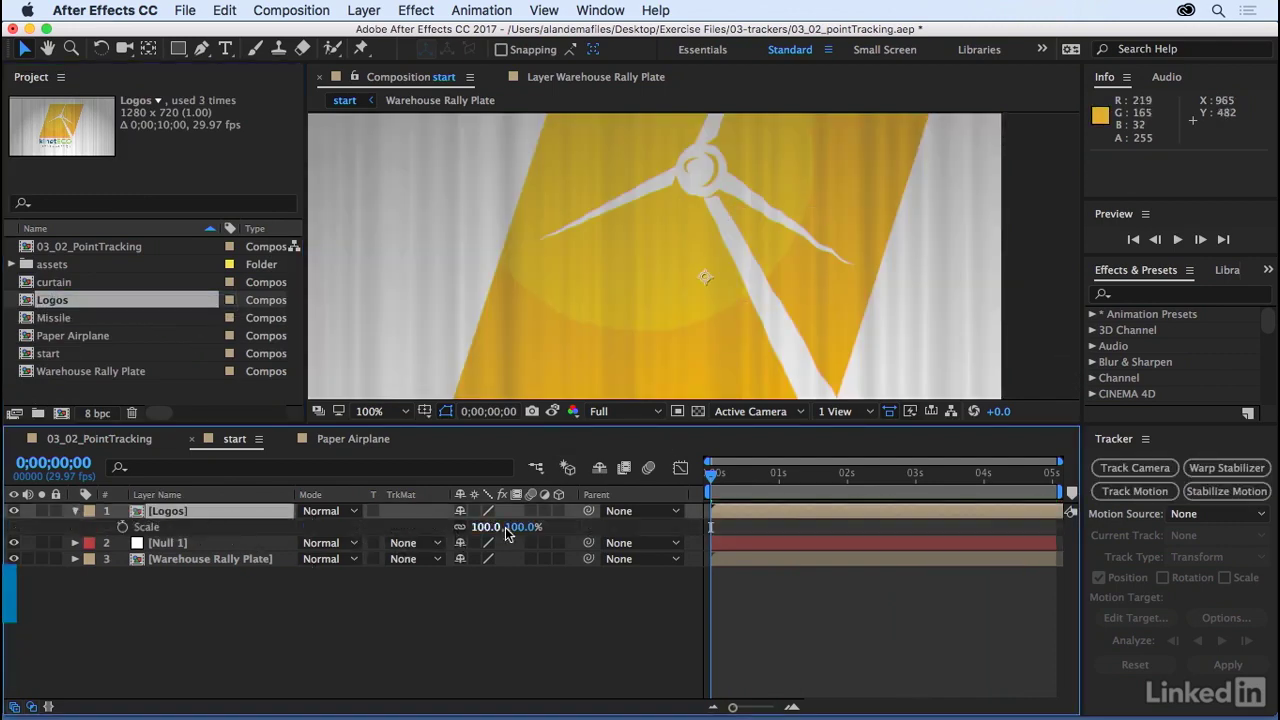
{"action": "left_click_drag", "start_coordinate": [502, 527], "coordinate": [434, 542]}
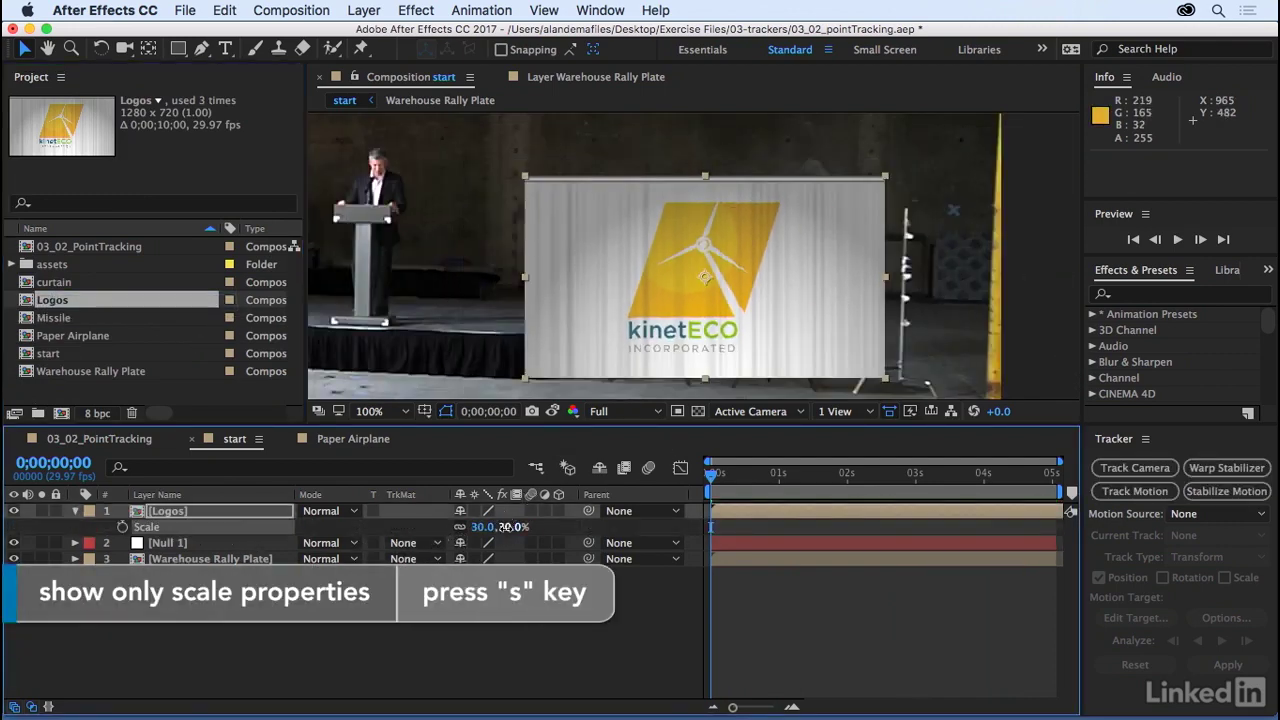
{"action": "left_click_drag", "start_coordinate": [509, 526], "coordinate": [515, 527]}
Move the Logos layer over the light stands beside the stage, at position about 1063, 336
{"action": "key", "text": "space"}
{"action": "left_click_drag", "start_coordinate": [697, 332], "coordinate": [684, 296]}
{"action": "key", "text": "shift+slash"}
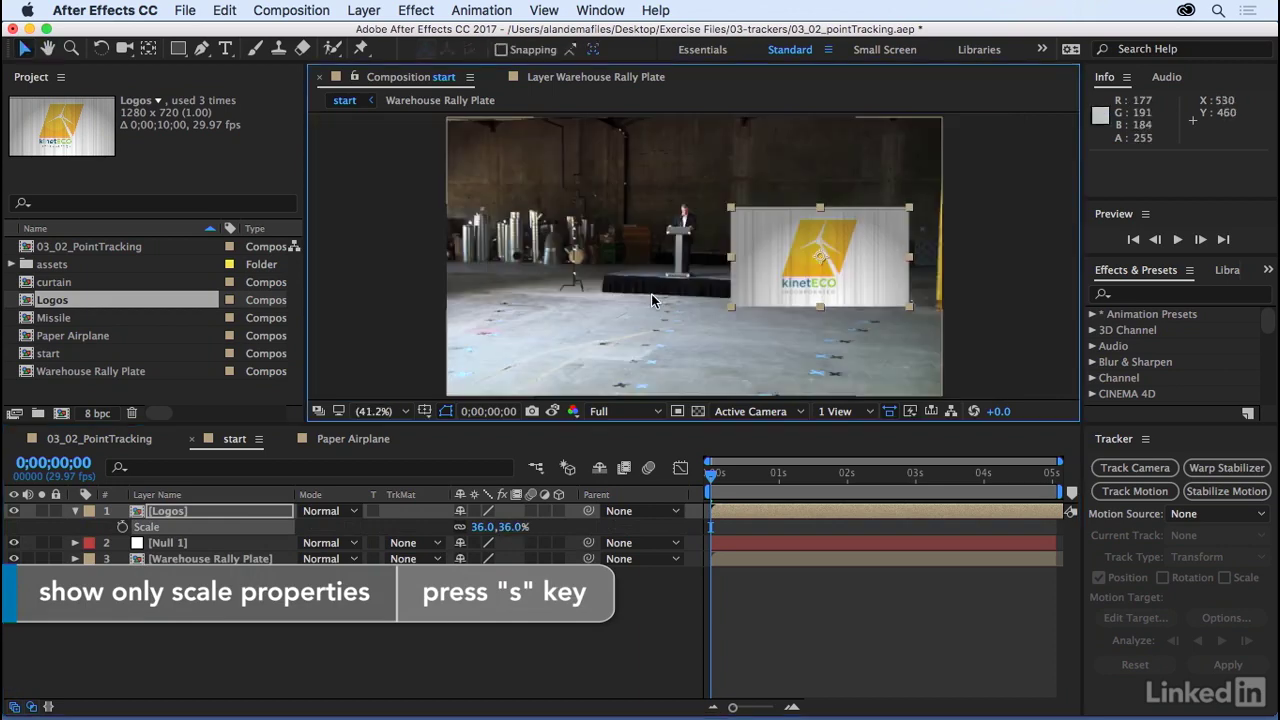
{"action": "left_click_drag", "start_coordinate": [712, 470], "coordinate": [692, 490]}
{"action": "left_click_drag", "start_coordinate": [792, 276], "coordinate": [859, 261]}
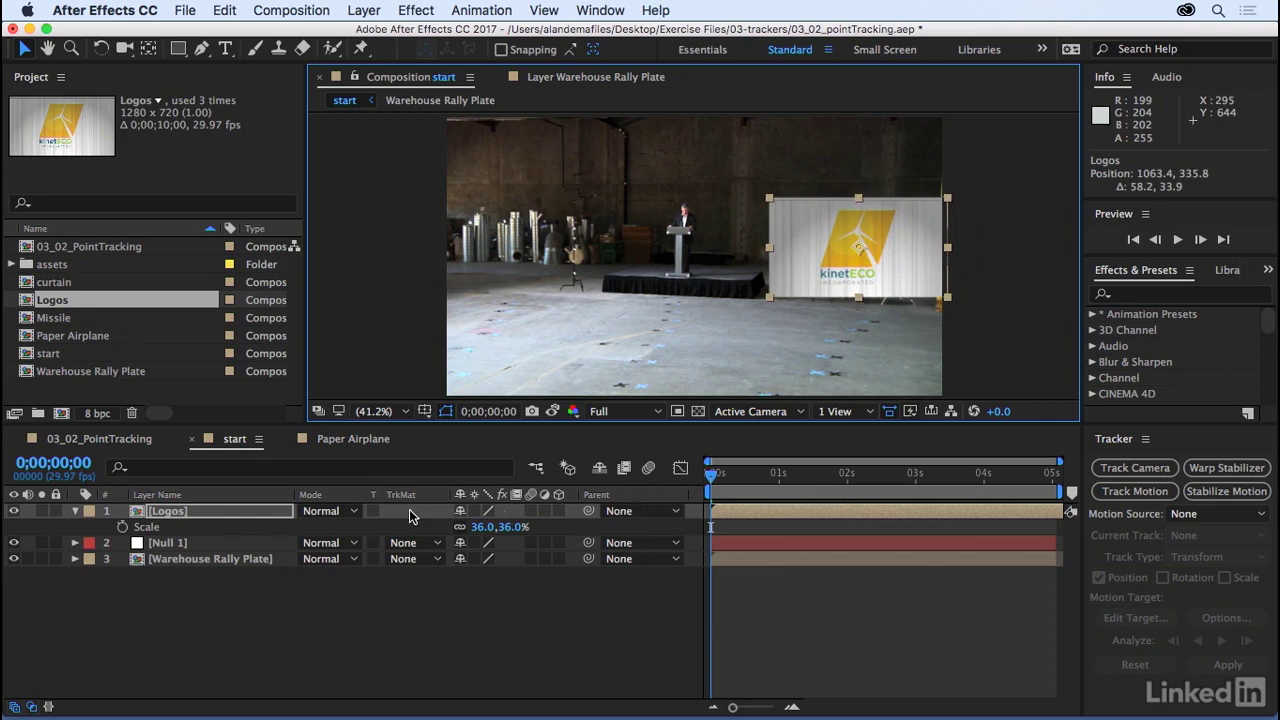
Check that the timeline's Parent column is enabled and parent the Logos layer to Null 1
{"action": "right_click", "coordinate": [236, 500]}
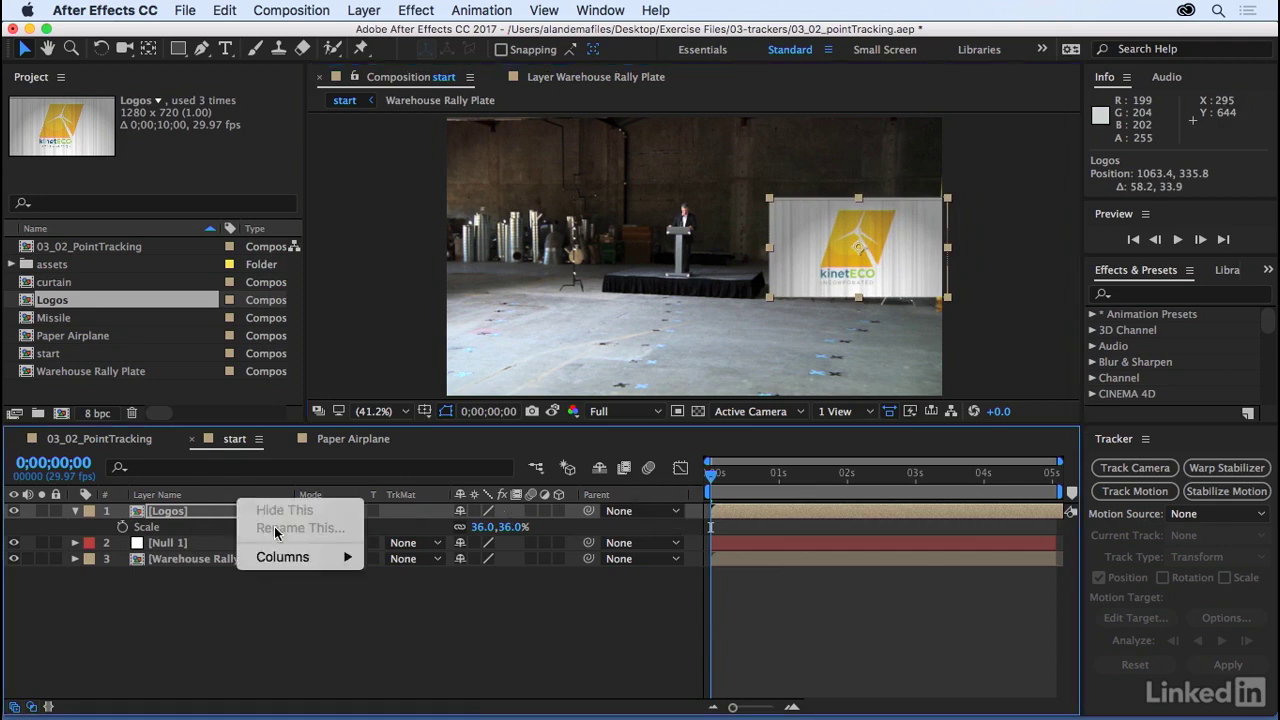
{"action": "mouse_move", "coordinate": [285, 563]}
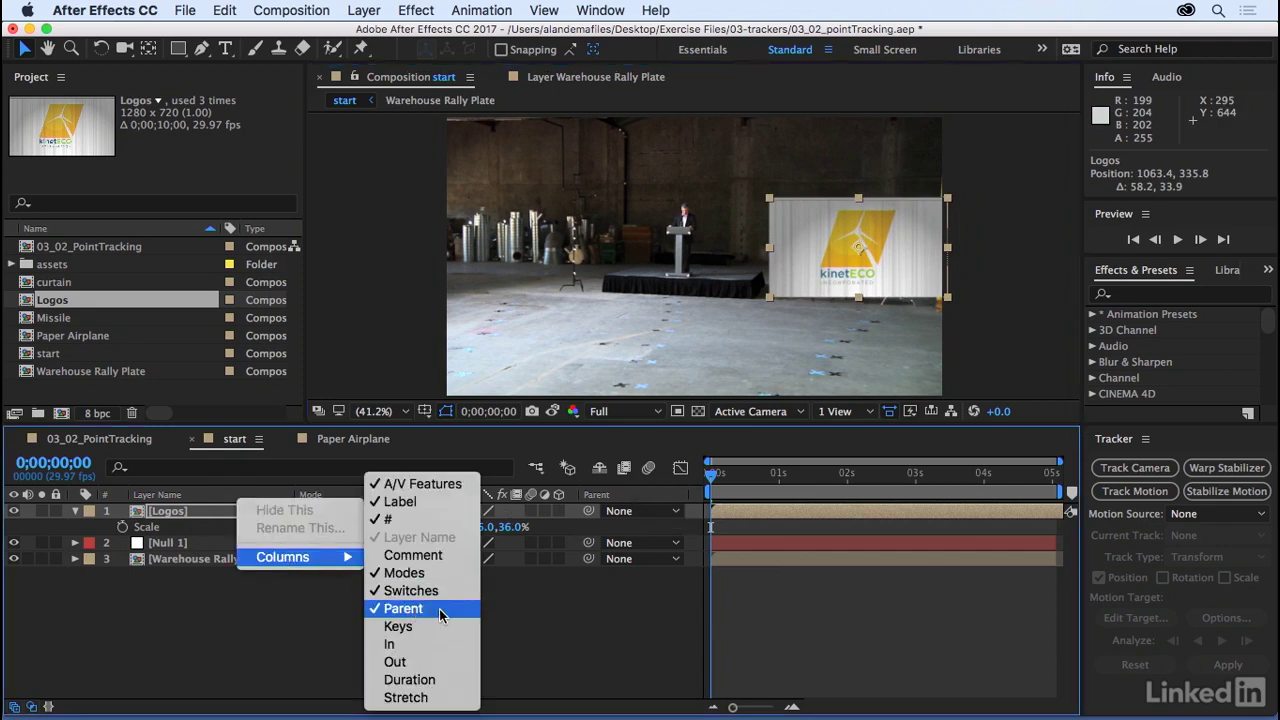
{"action": "left_click", "coordinate": [566, 613]}
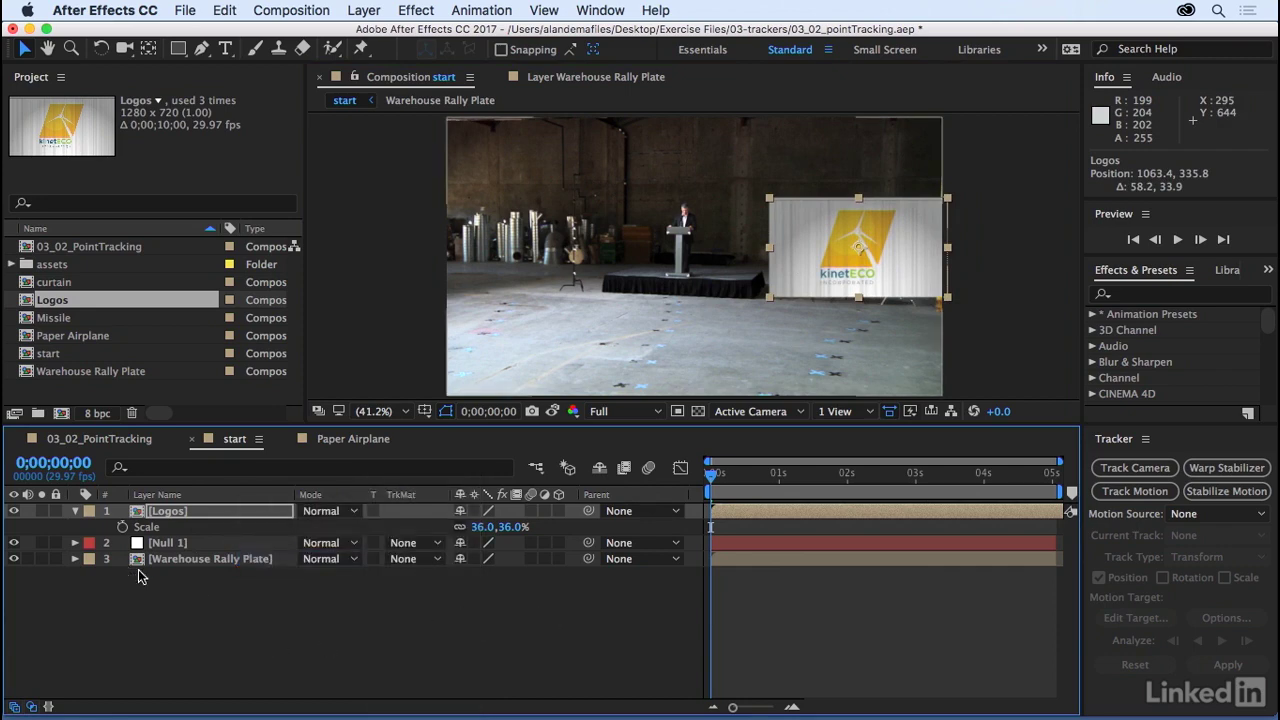
{"action": "left_click", "coordinate": [220, 511]}
{"action": "left_click", "coordinate": [618, 511]}
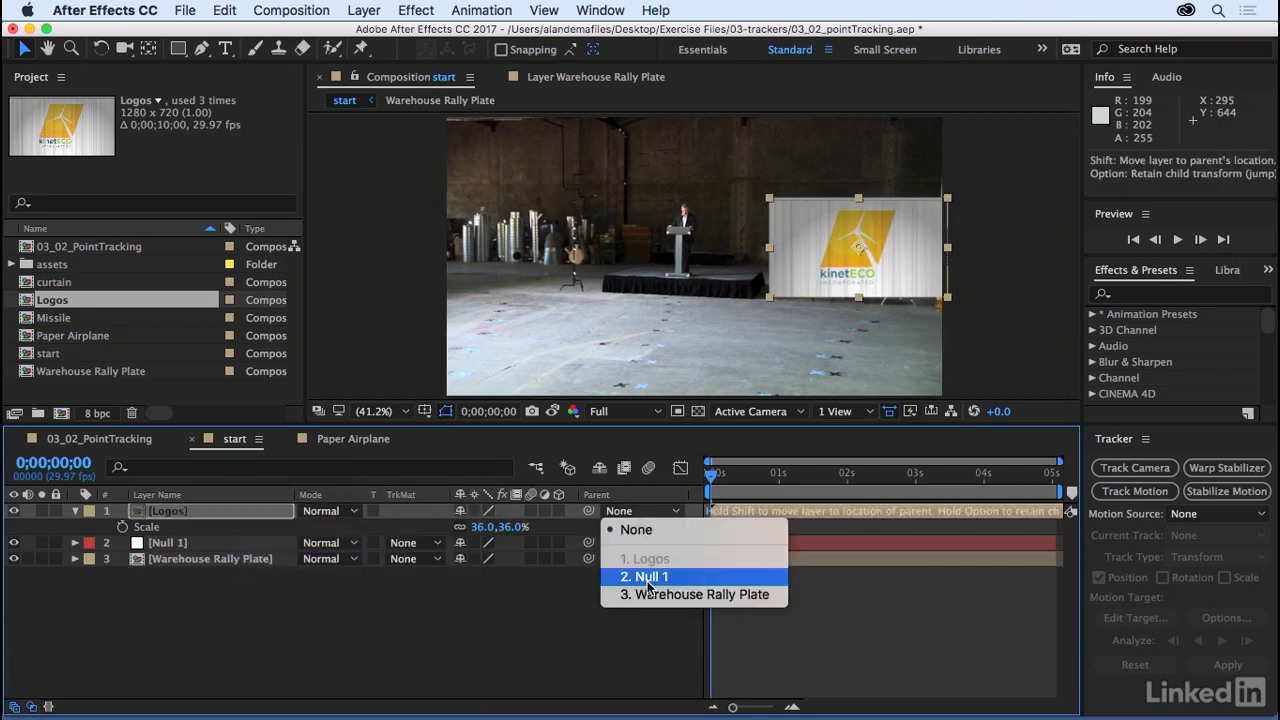
{"action": "left_click", "coordinate": [674, 578]}
{"action": "left_click", "coordinate": [605, 612]}
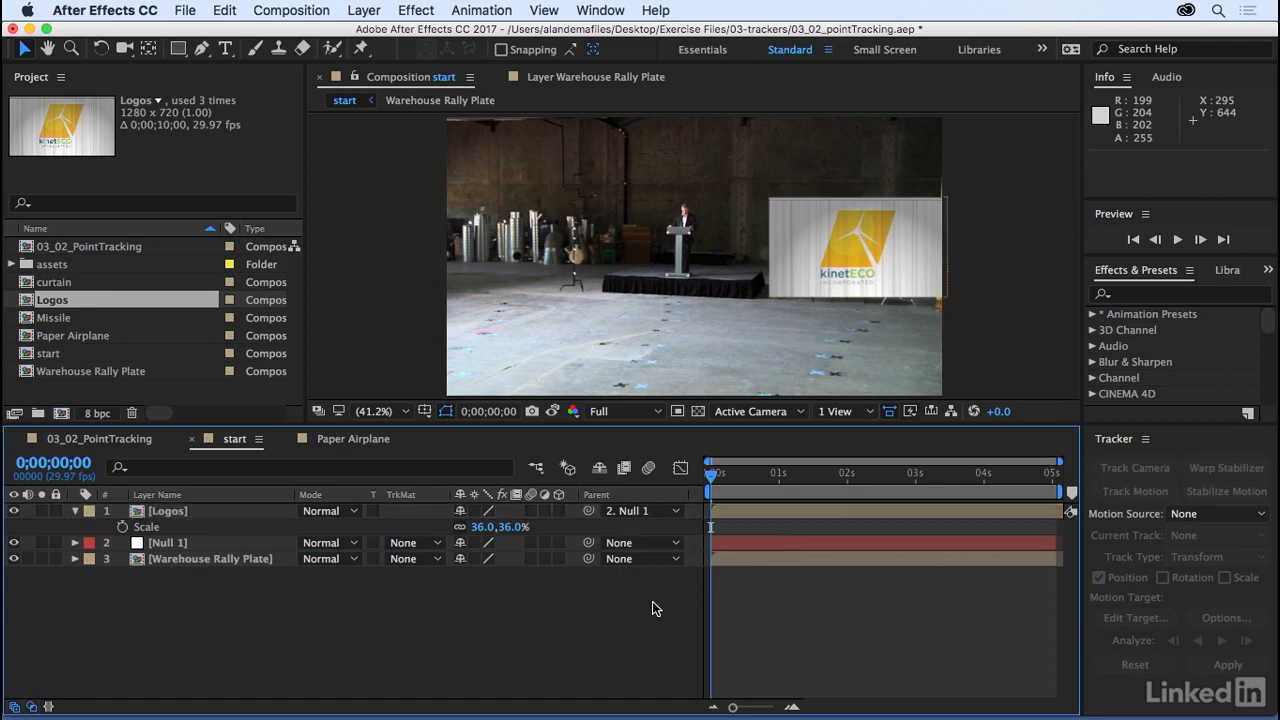
Play back and scrub the start composition to examine how the Logos layer follows the camera move
{"action": "key", "text": "space"}
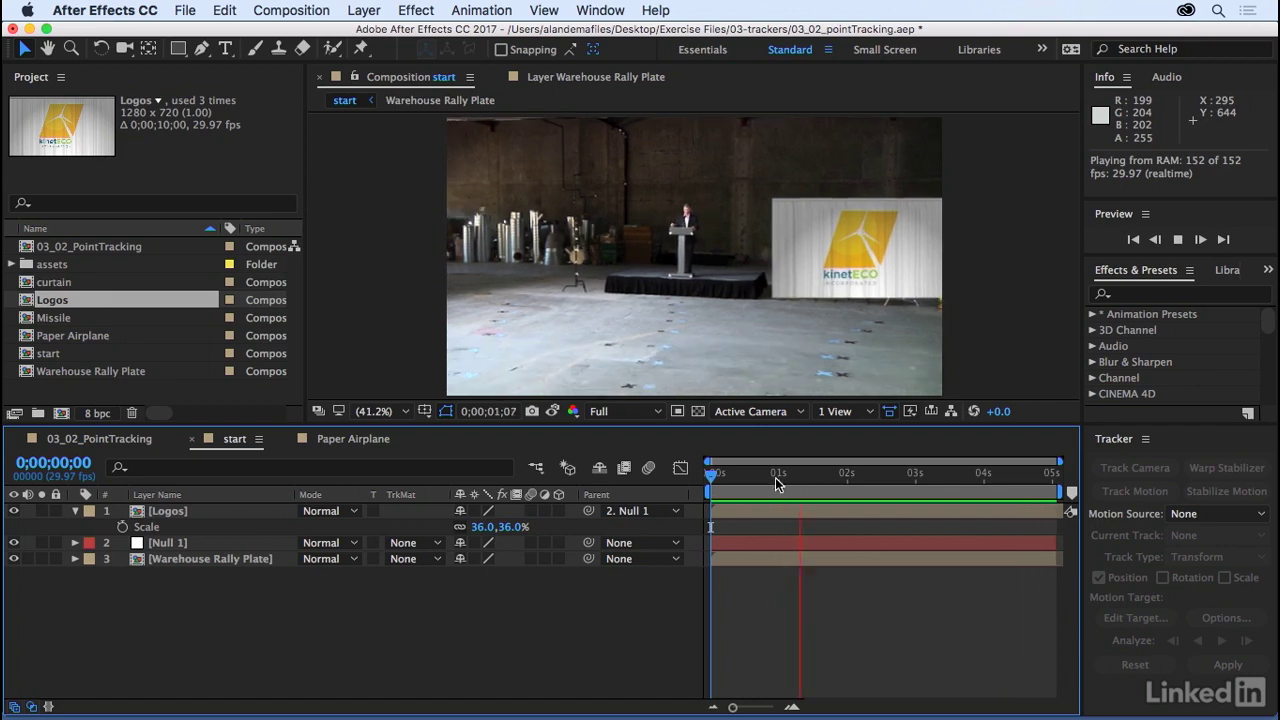
{"action": "left_click", "coordinate": [977, 473]}
{"action": "left_click_drag", "start_coordinate": [1008, 475], "coordinate": [688, 474]}
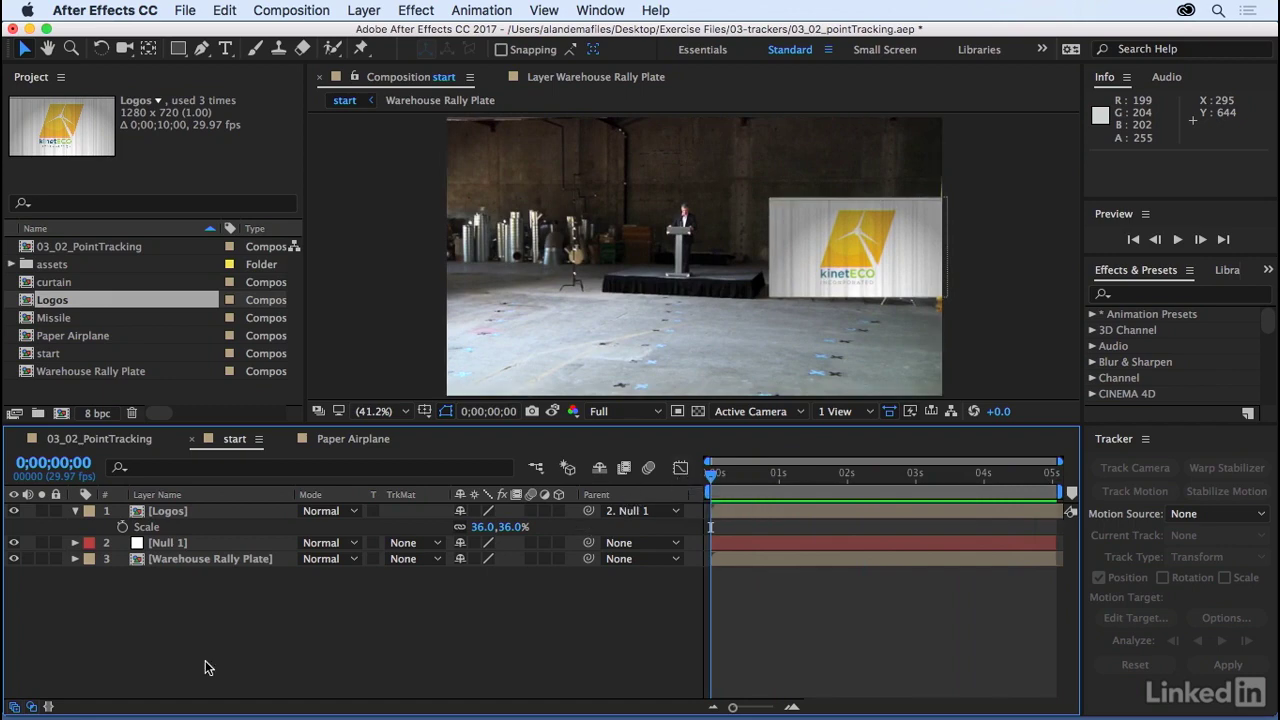
In the Paper Airplane composition, create a motion track on 3B-4.mov from the first frame with position, rotation and scale enabled
{"action": "left_click", "coordinate": [340, 440]}
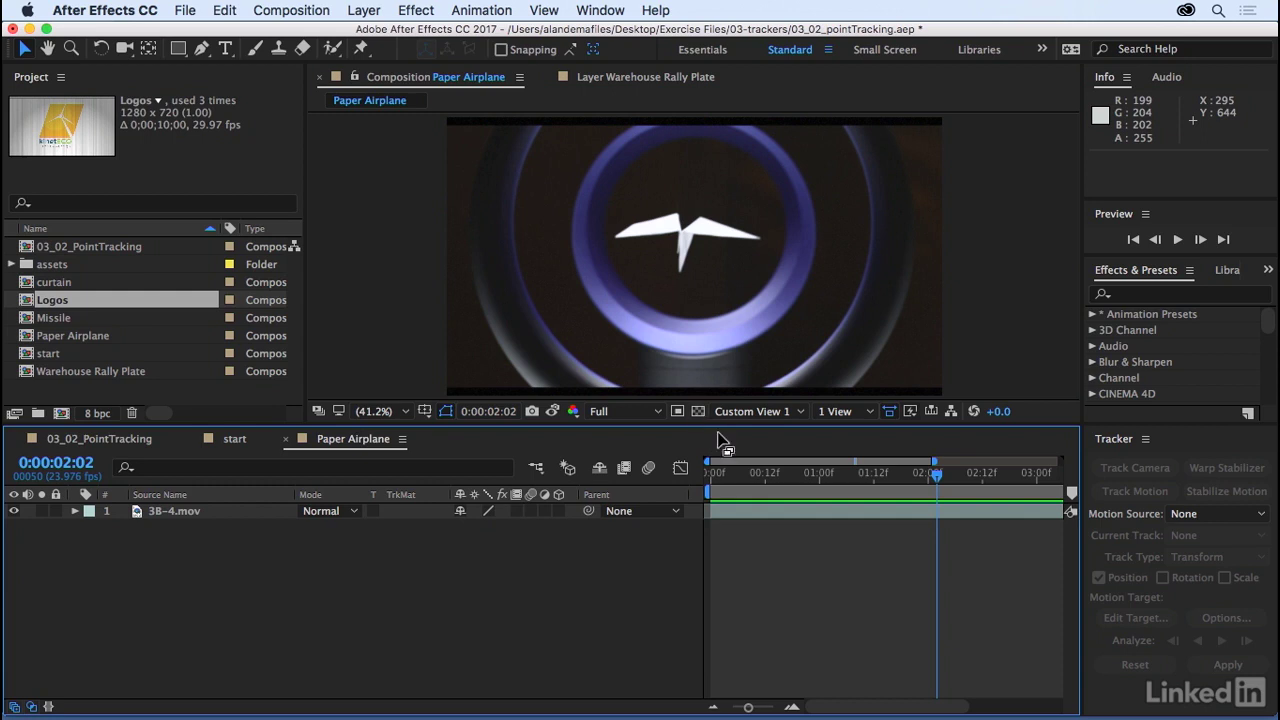
{"action": "left_click_drag", "start_coordinate": [818, 485], "coordinate": [709, 477]}
{"action": "left_click_drag", "start_coordinate": [934, 462], "coordinate": [1060, 462]}
{"action": "left_click", "coordinate": [186, 512]}
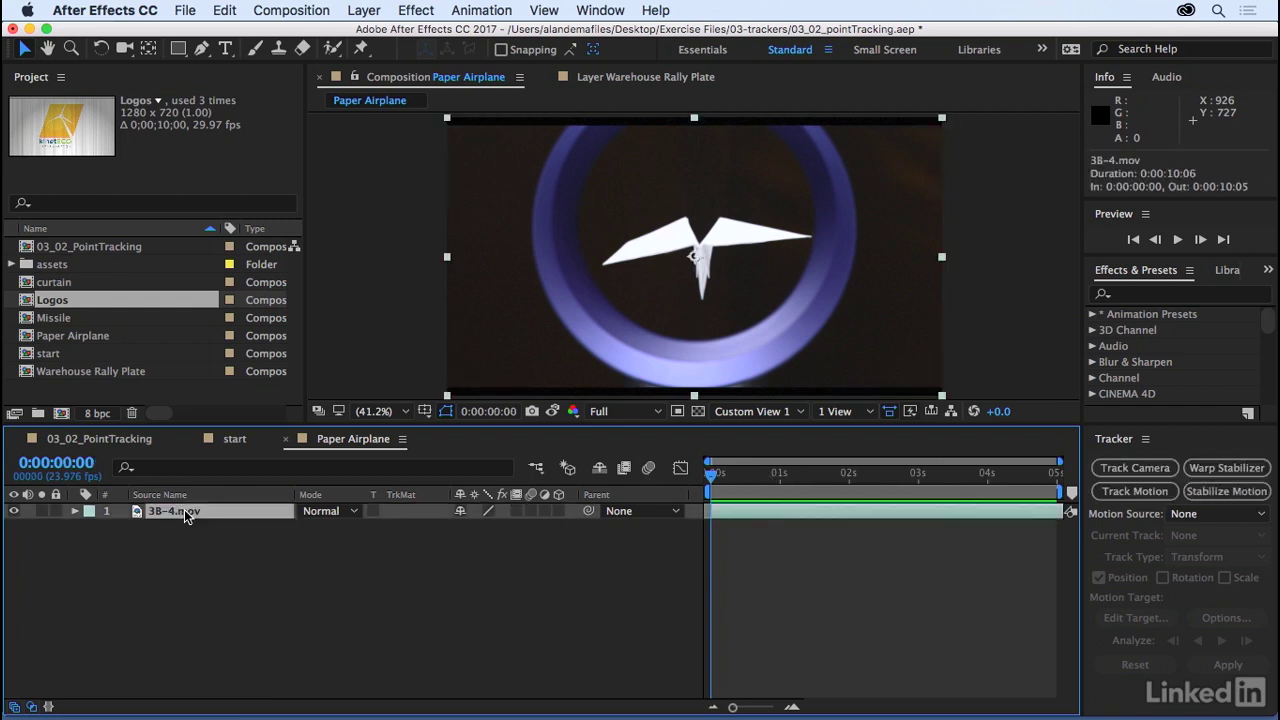
{"action": "left_click", "coordinate": [1162, 493]}
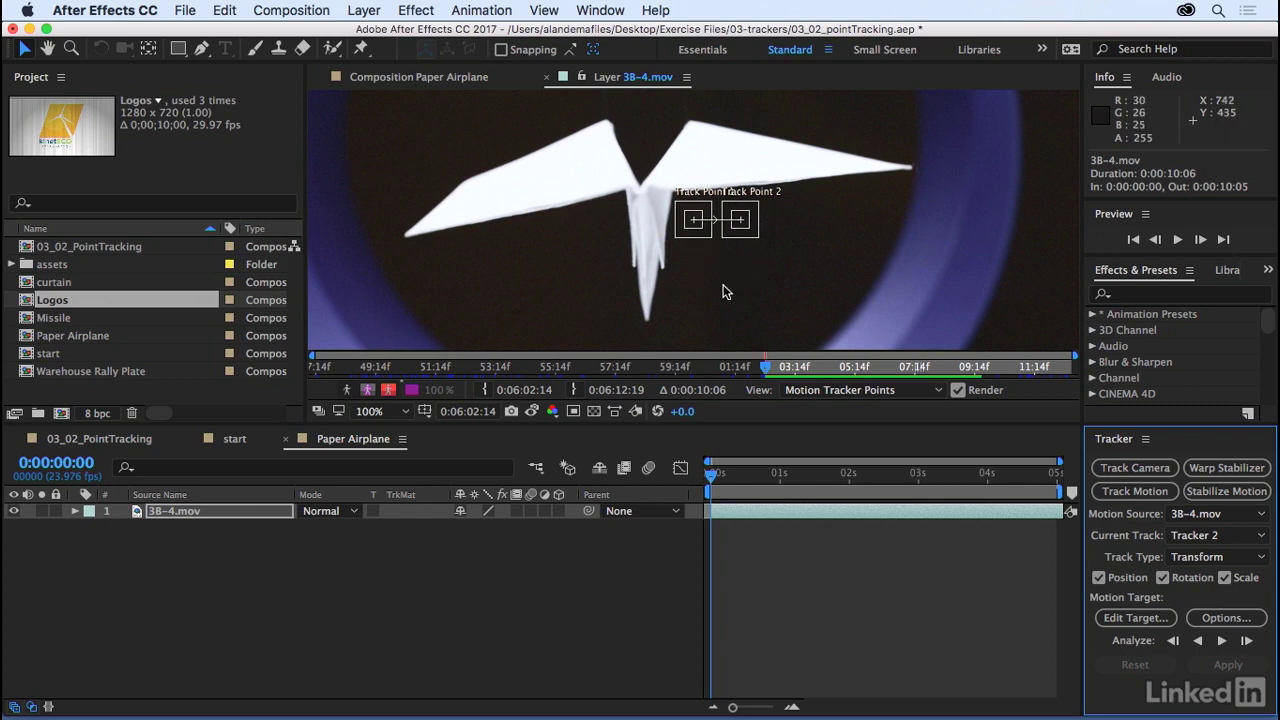
Place Track Point 1 on the airplane's left wing tip and Track Point 2 on its right wing tip
{"action": "left_click_drag", "start_coordinate": [695, 222], "coordinate": [405, 238]}
{"action": "left_click_drag", "start_coordinate": [745, 224], "coordinate": [912, 170]}
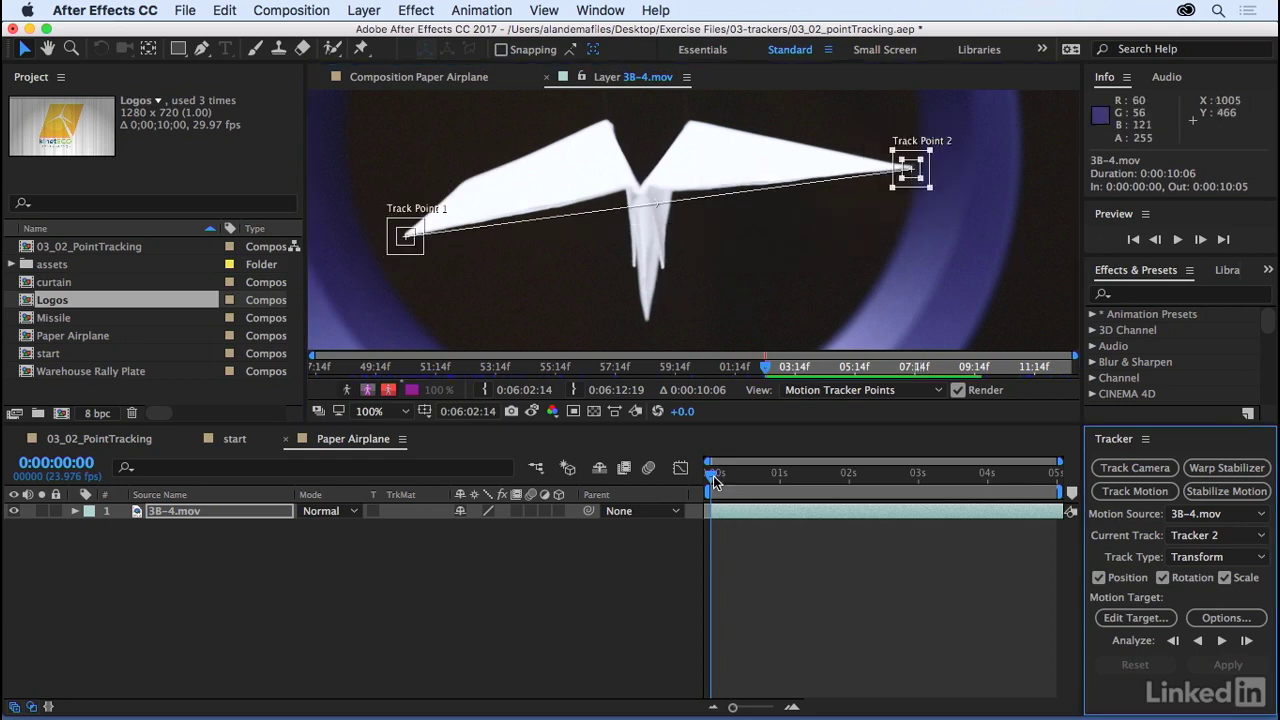
{"action": "left_click_drag", "start_coordinate": [714, 481], "coordinate": [669, 497]}
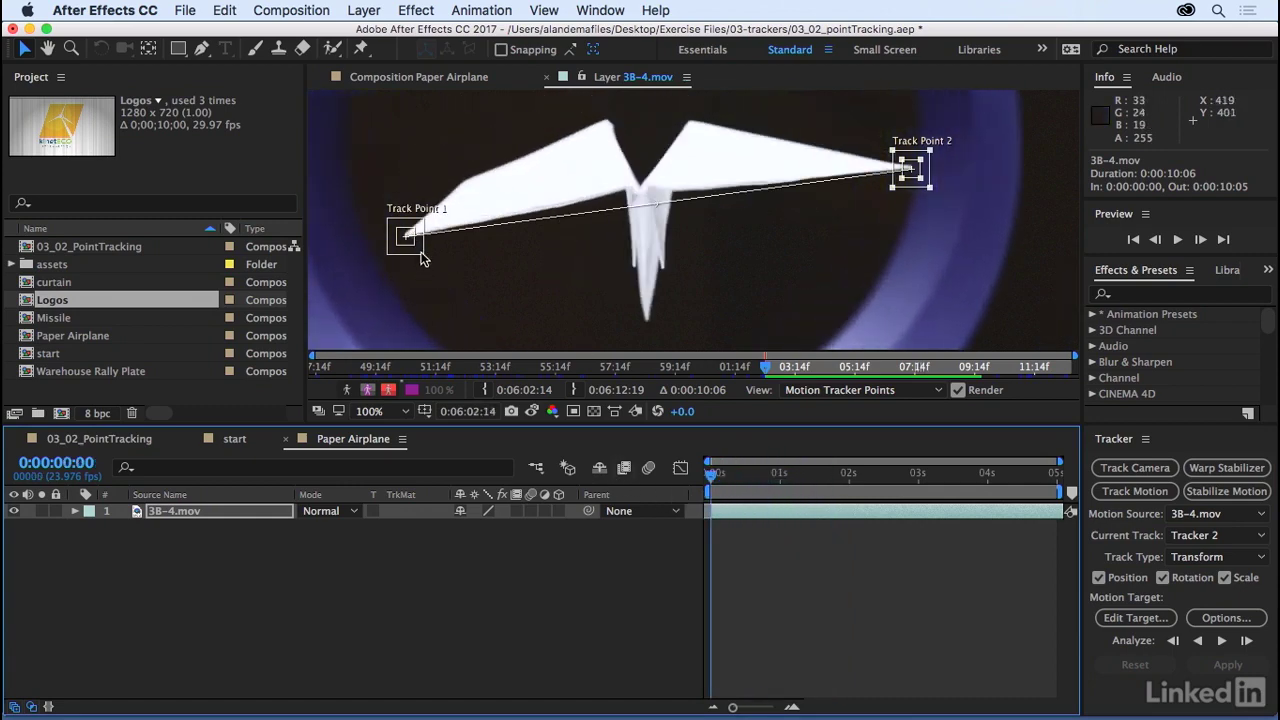
Enlarge the feature and search regions of both track points, analyze forward, and return to the first frame
{"action": "left_click", "coordinate": [421, 258]}
{"action": "left_click_drag", "start_coordinate": [438, 268], "coordinate": [410, 244]}
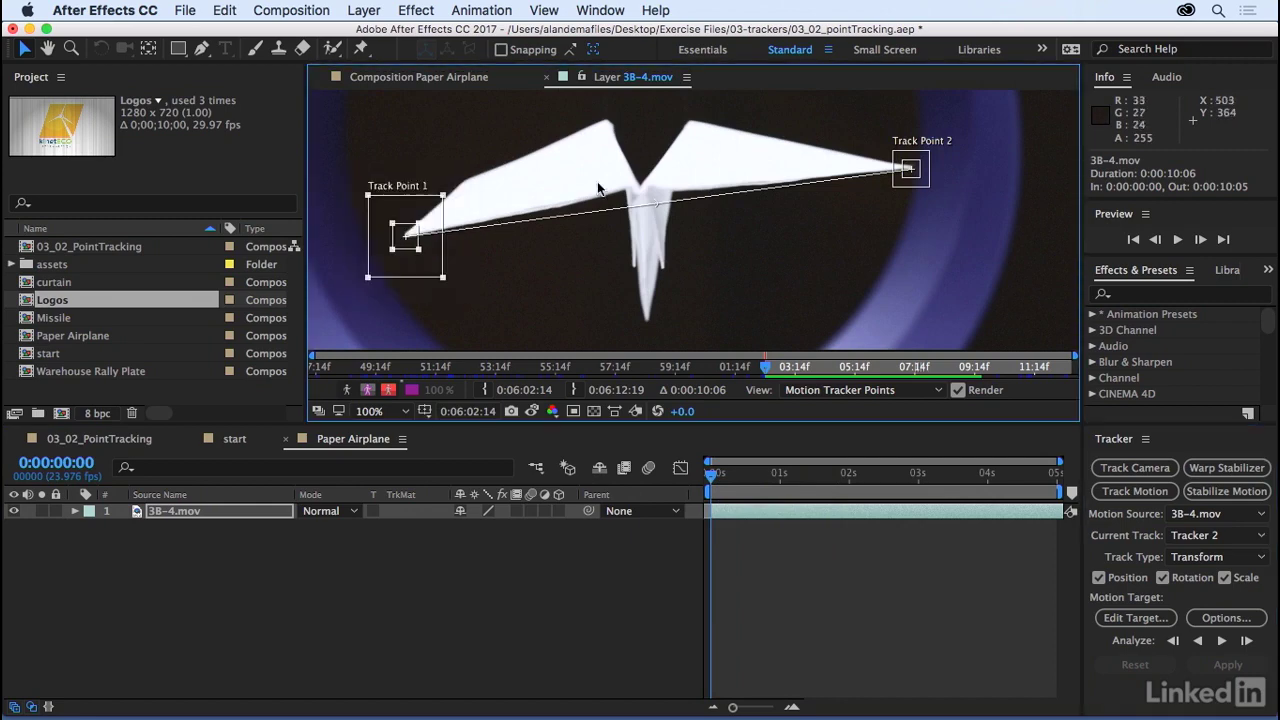
{"action": "mouse_move", "coordinate": [893, 190]}
{"action": "left_mouse_down"}
{"action": "mouse_move", "coordinate": [884, 211]}
{"action": "mouse_move", "coordinate": [902, 183]}
{"action": "left_mouse_up"}
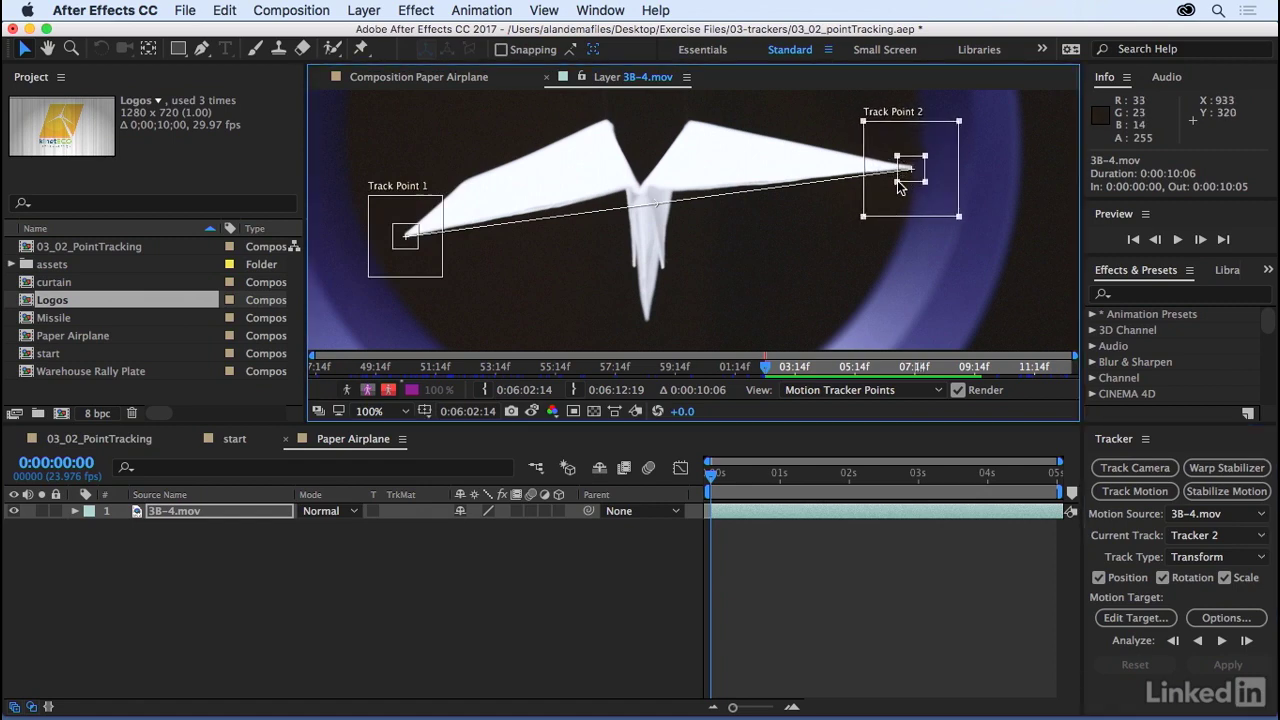
{"action": "left_click", "coordinate": [1222, 641]}
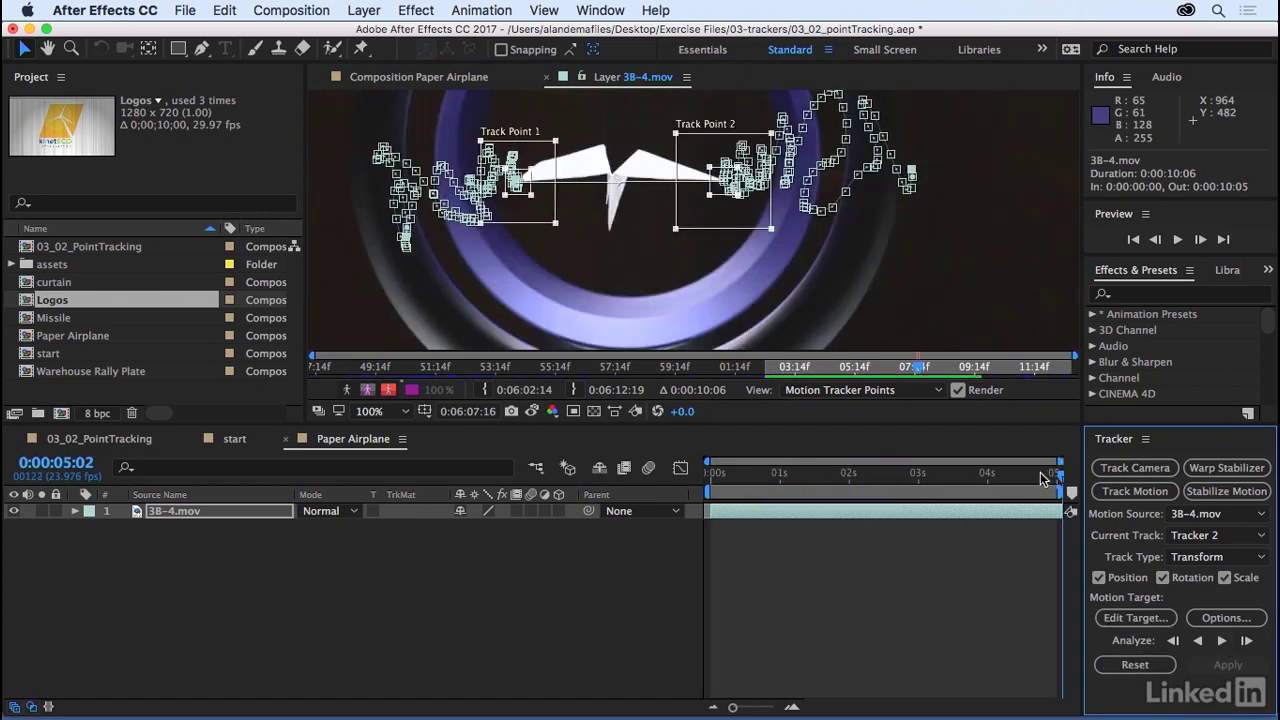
{"action": "left_click_drag", "start_coordinate": [1043, 478], "coordinate": [692, 505]}
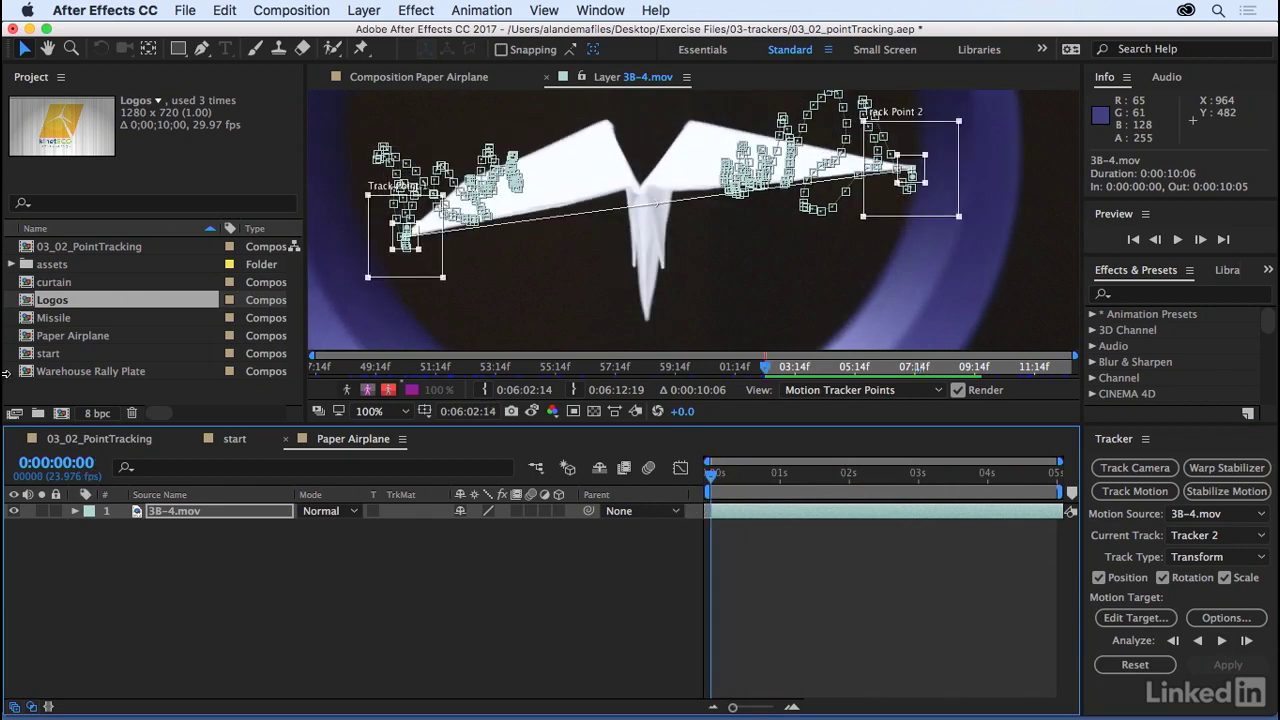
Add Null 1 from the assets folder to the Paper Airplane composition, beneath the 3B-4.mov layer
{"action": "left_click", "coordinate": [11, 264]}
{"action": "left_click_drag", "start_coordinate": [52, 316], "coordinate": [158, 530]}
{"action": "left_click", "coordinate": [172, 511]}
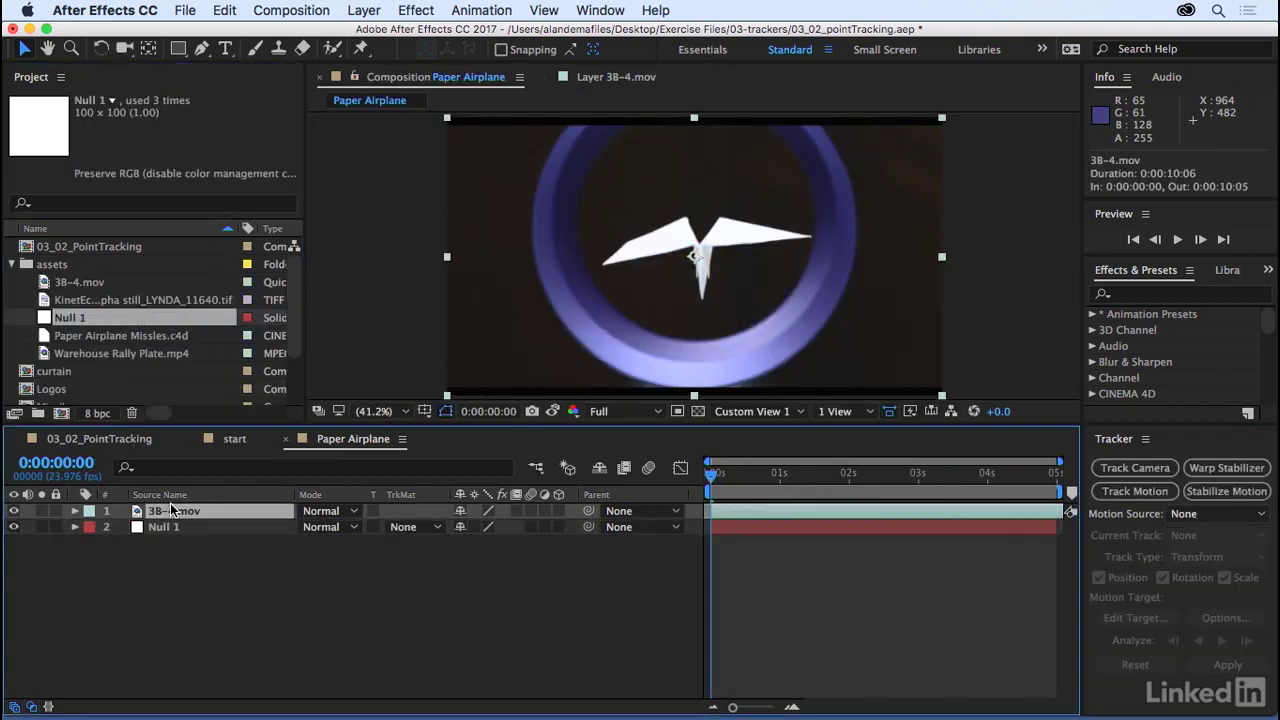
Set 3B-4.mov as the motion source and apply its Tracker 2 motion to Null 1
{"action": "left_click", "coordinate": [1193, 515]}
{"action": "left_click", "coordinate": [1220, 562]}
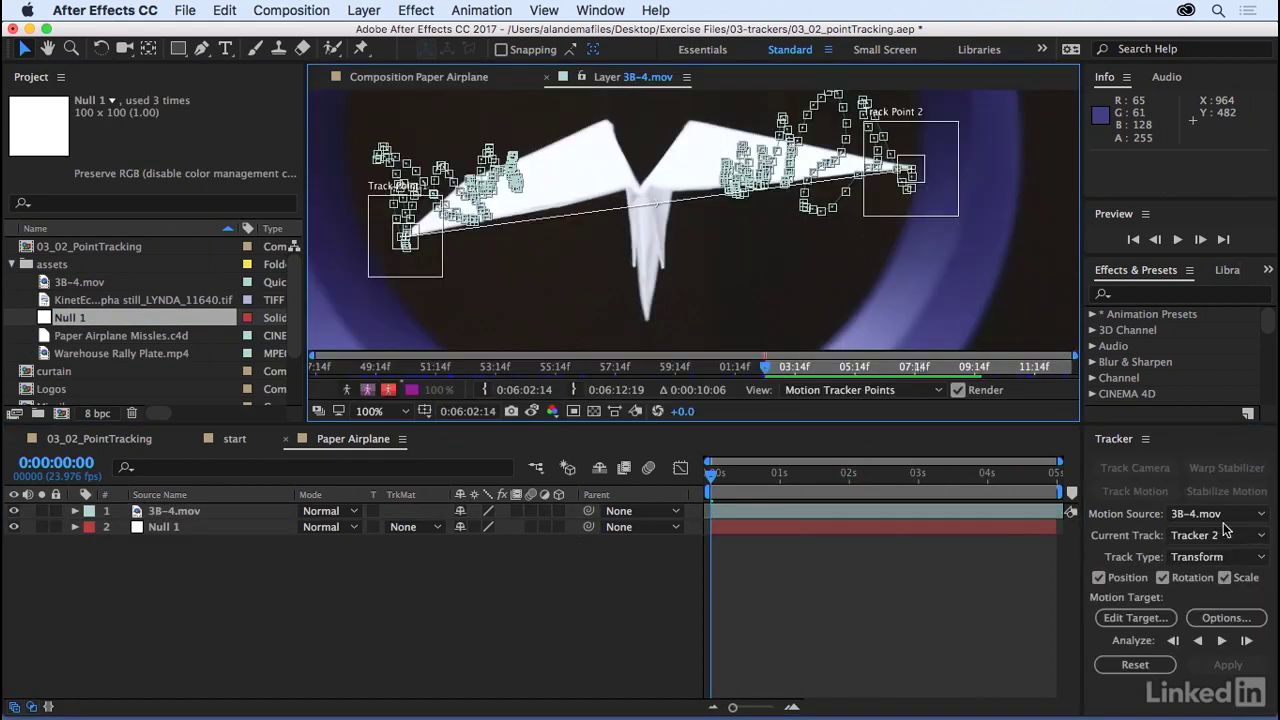
{"action": "left_click", "coordinate": [1148, 619]}
{"action": "left_click", "coordinate": [740, 362]}
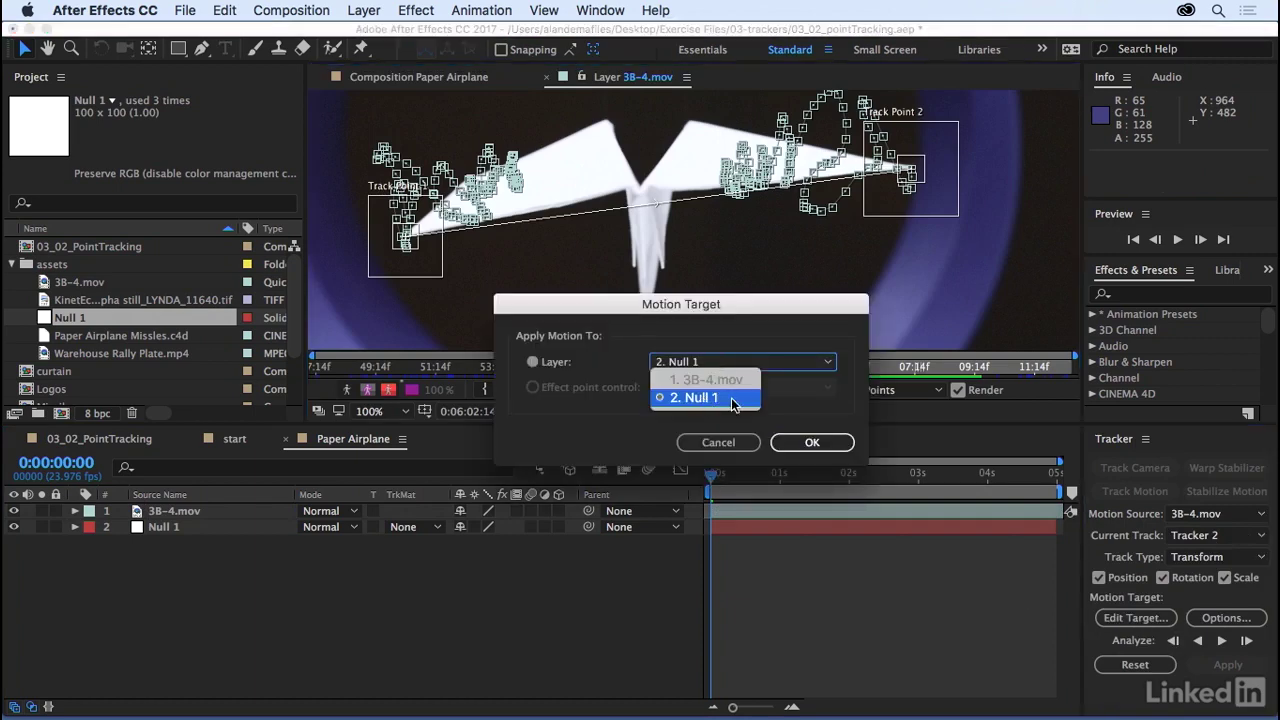
{"action": "left_click", "coordinate": [733, 398]}
{"action": "left_click", "coordinate": [810, 442]}
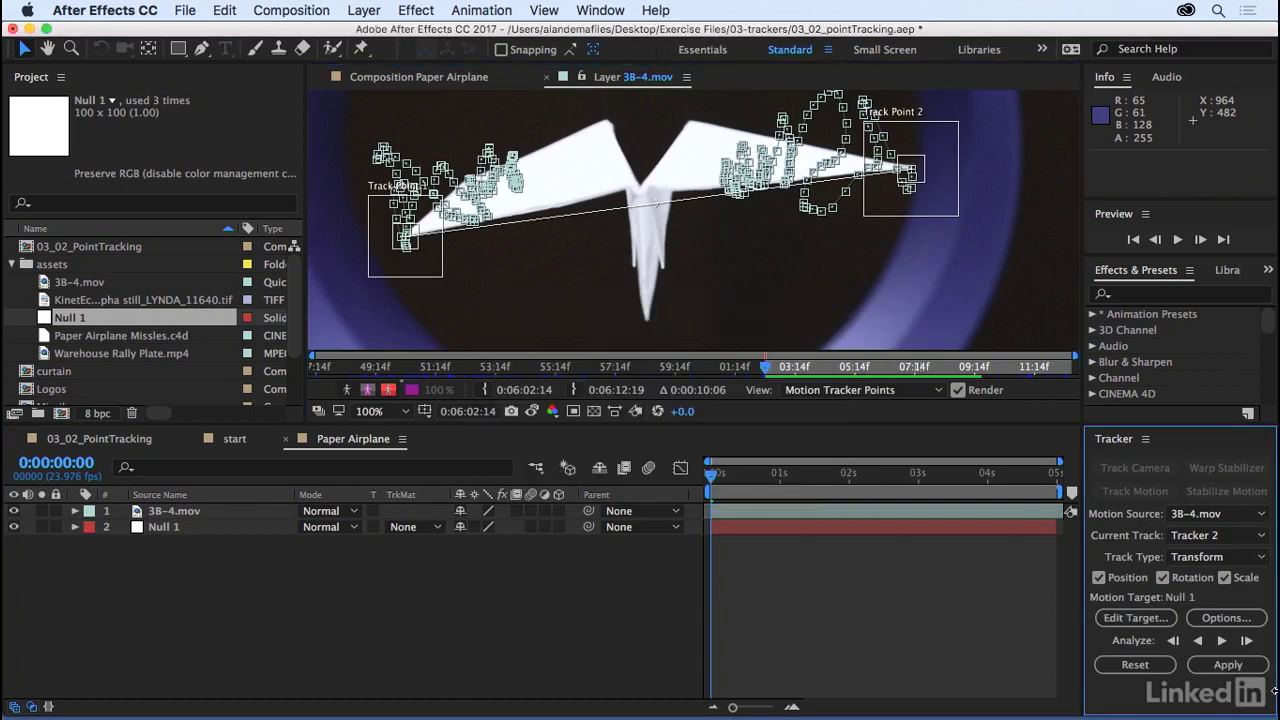
{"action": "left_click", "coordinate": [1227, 666]}
{"action": "left_click", "coordinate": [707, 398]}
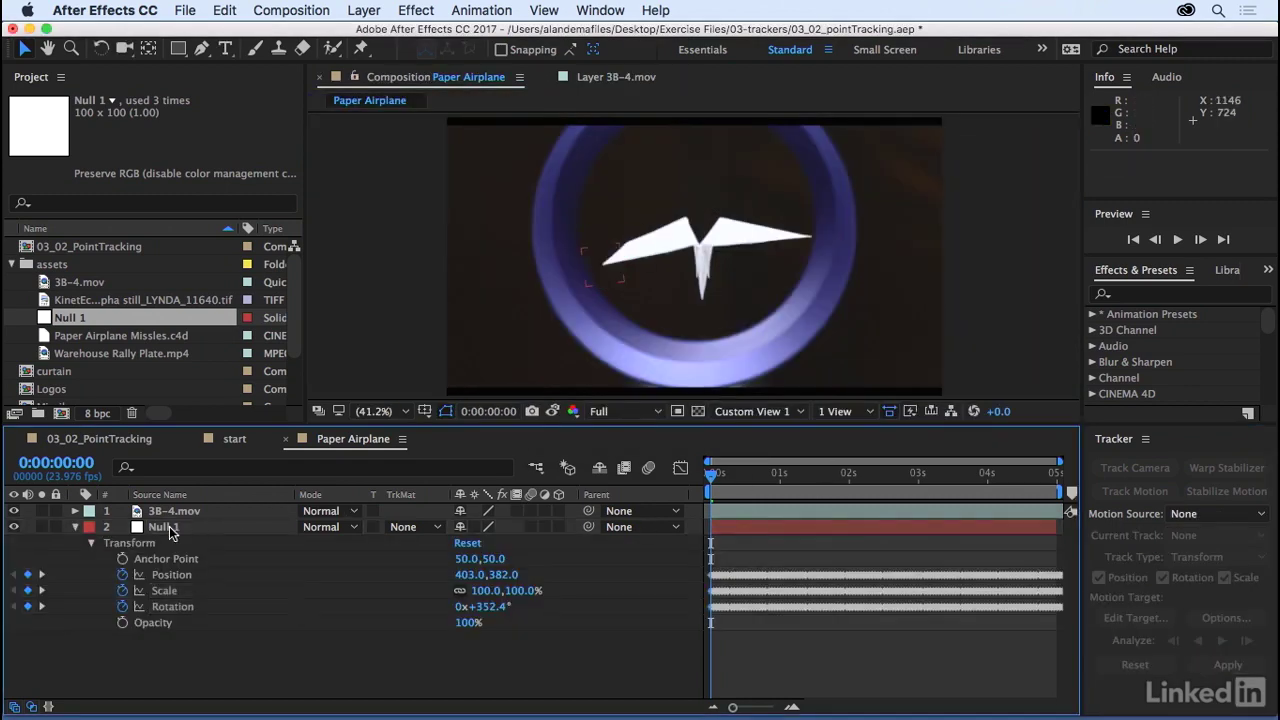
Move Null 1 above the 3B-4.mov layer and preview its tracked motion, enlarging the composition view
{"action": "left_click_drag", "start_coordinate": [163, 526], "coordinate": [152, 503]}
{"action": "key", "text": "space"}
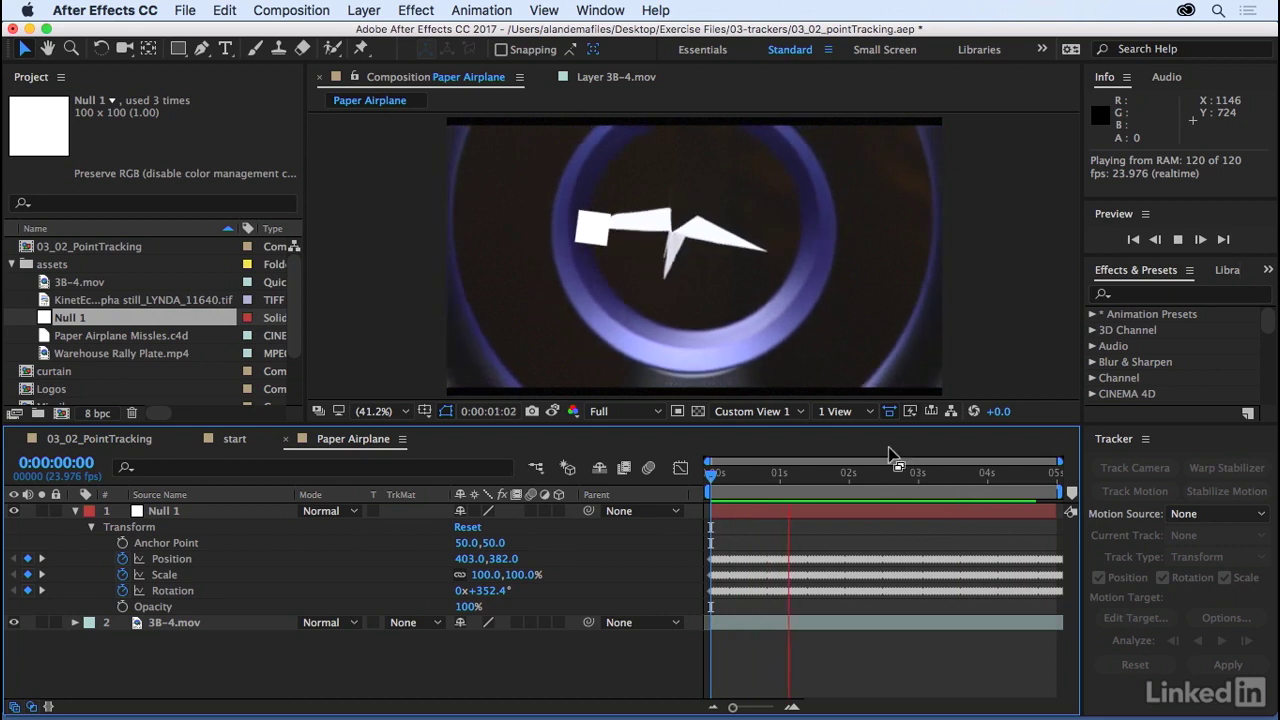
{"action": "key", "text": "space"}
{"action": "left_click_drag", "start_coordinate": [867, 425], "coordinate": [867, 482]}
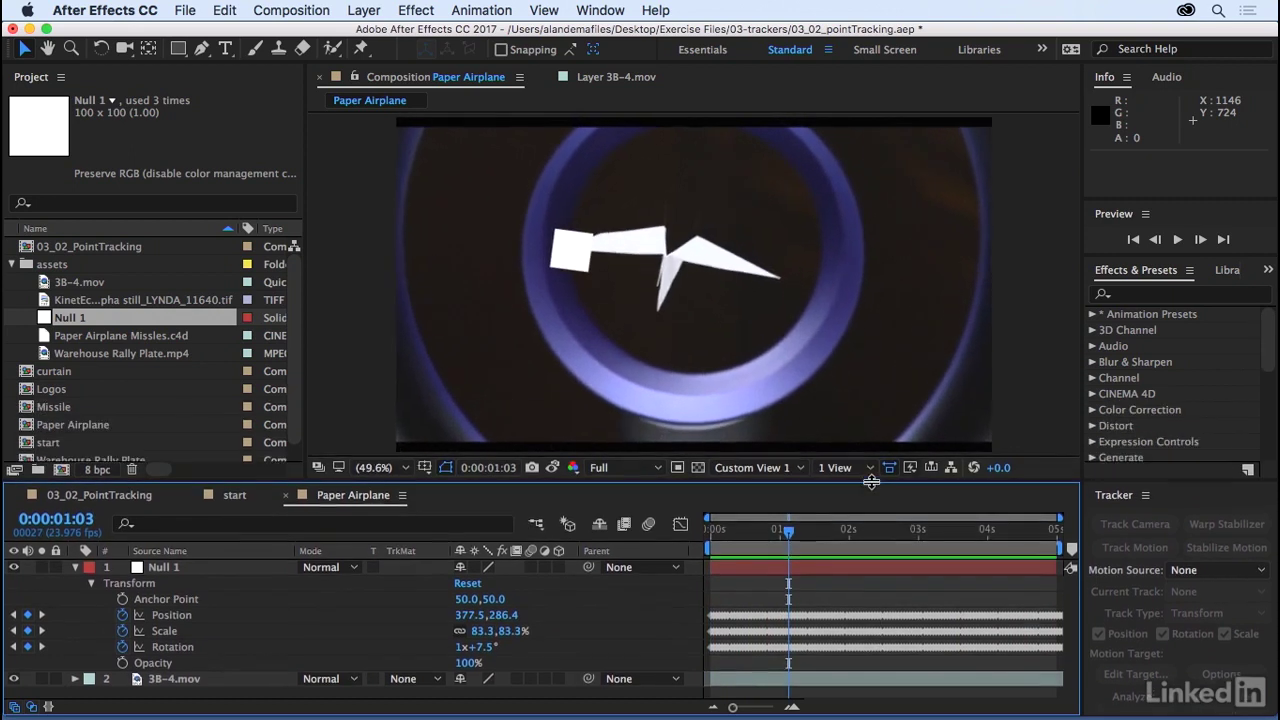
Replay the null's tracked motion from the first frame and hide the Null 1 layer
{"action": "key", "text": "Home"}
{"action": "key", "text": "space"}
{"action": "key", "text": "space"}
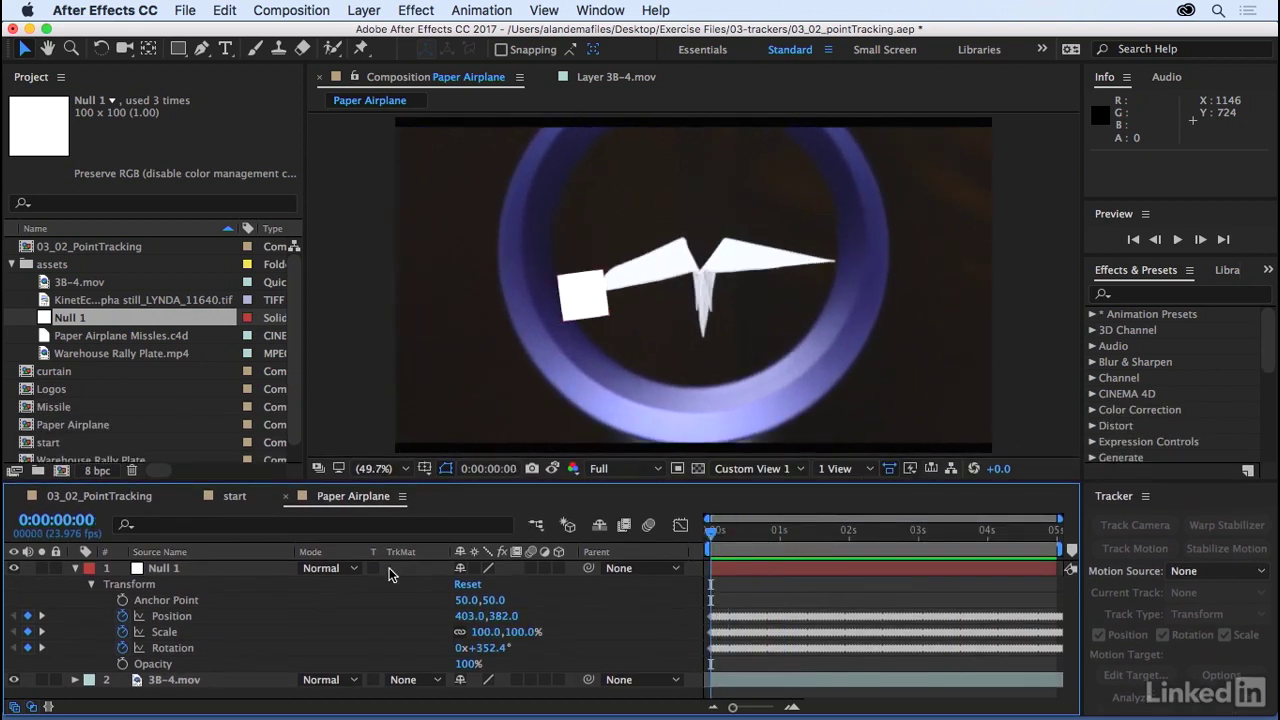
{"action": "left_click", "coordinate": [15, 568]}
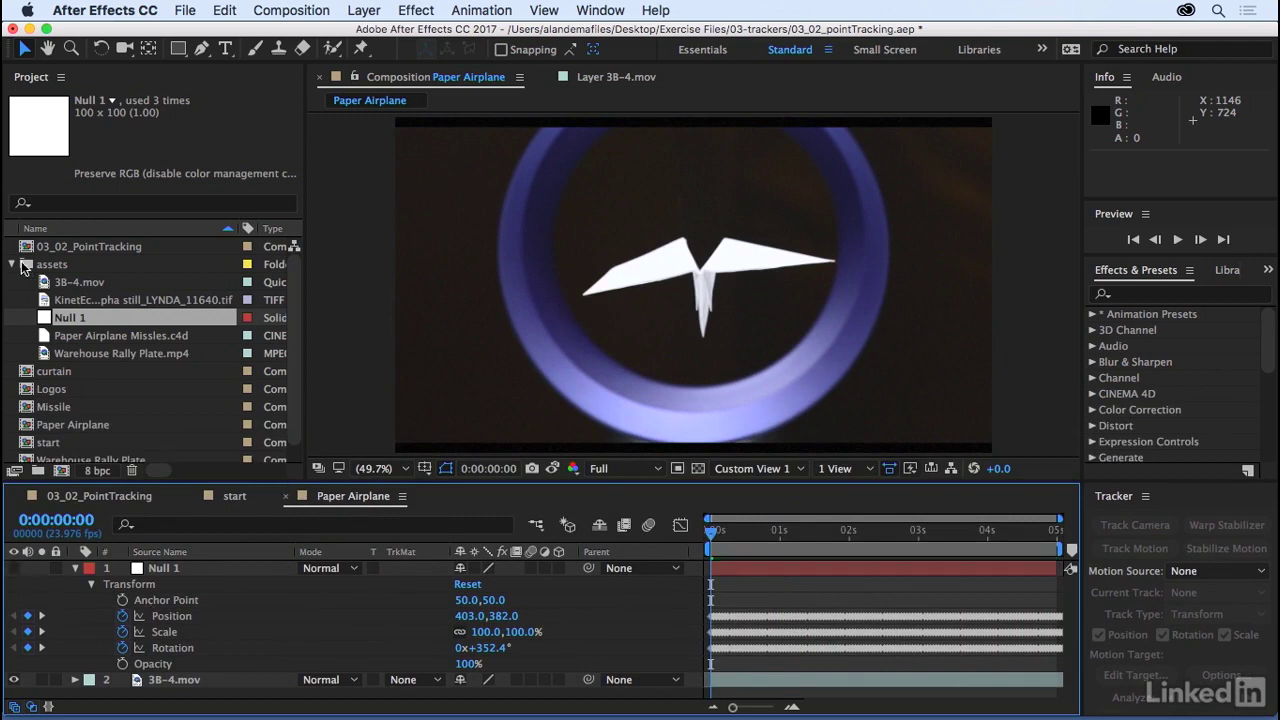
Inspect the Missile composition and add it to the Paper Airplane composition between Null 1 and 3B-4.mov
{"action": "left_click", "coordinate": [12, 264]}
{"action": "left_click", "coordinate": [30, 322]}
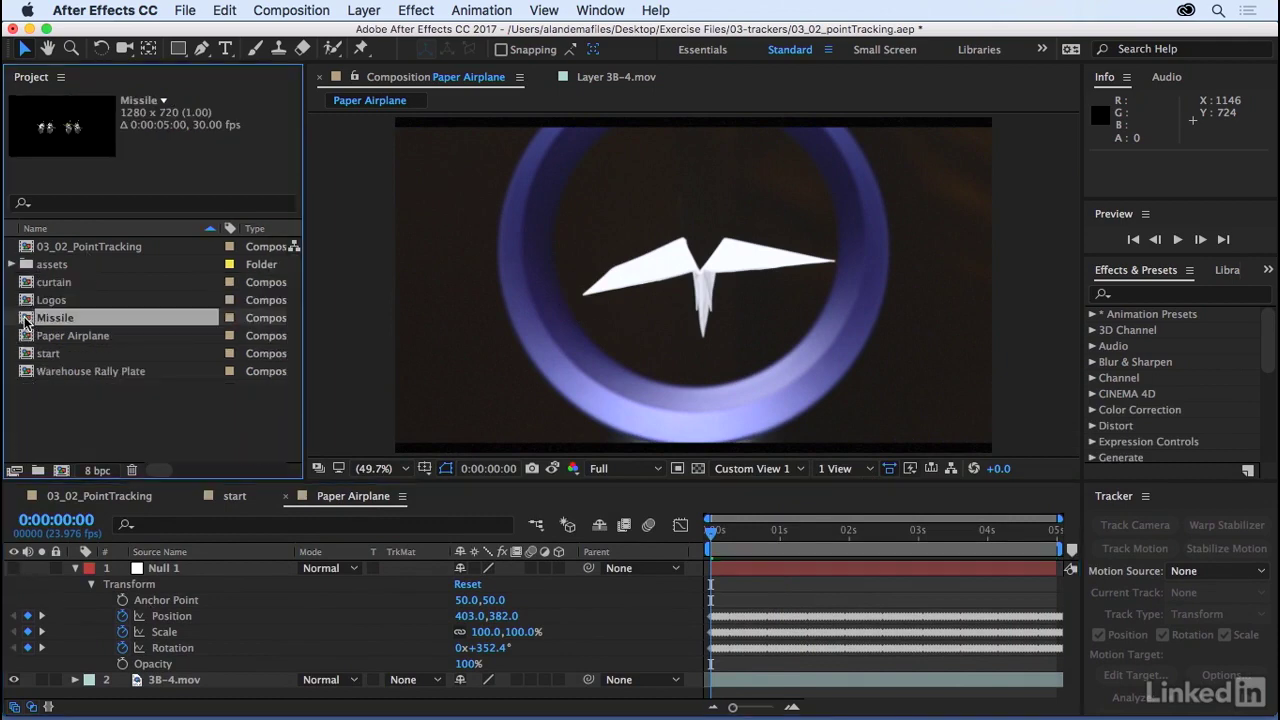
{"action": "double_click", "coordinate": [27, 320]}
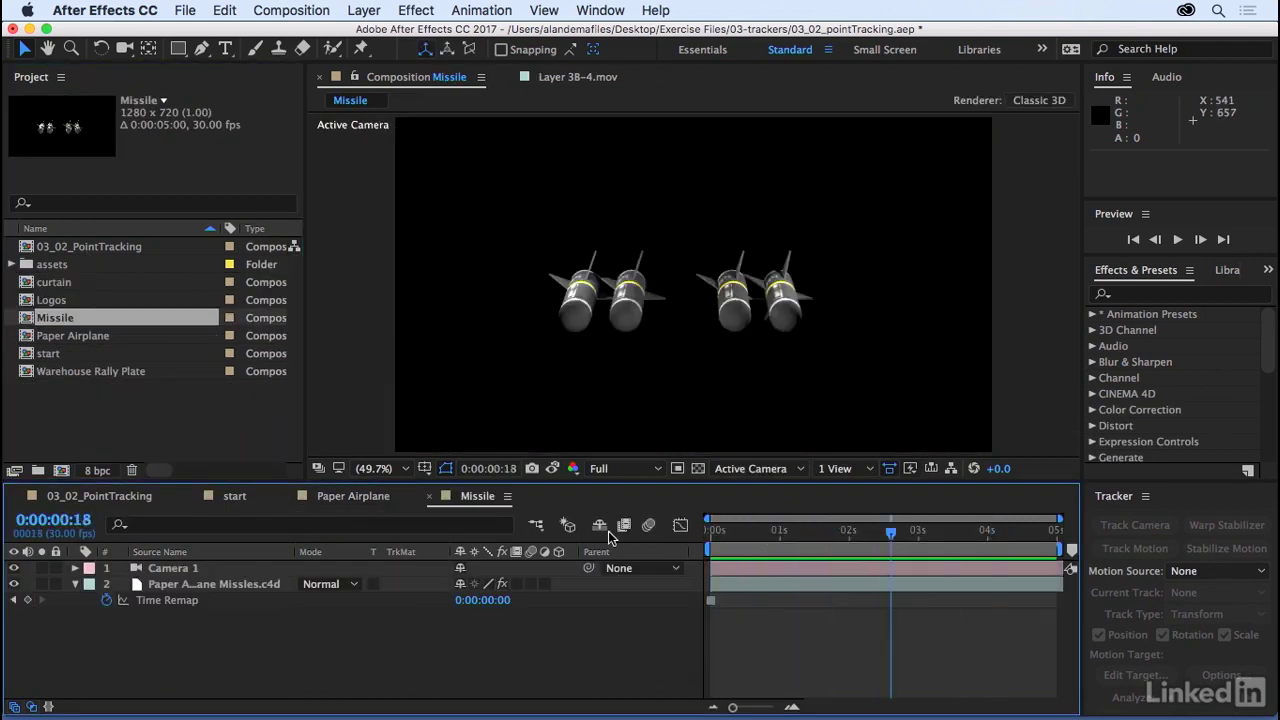
{"action": "left_click", "coordinate": [336, 498]}
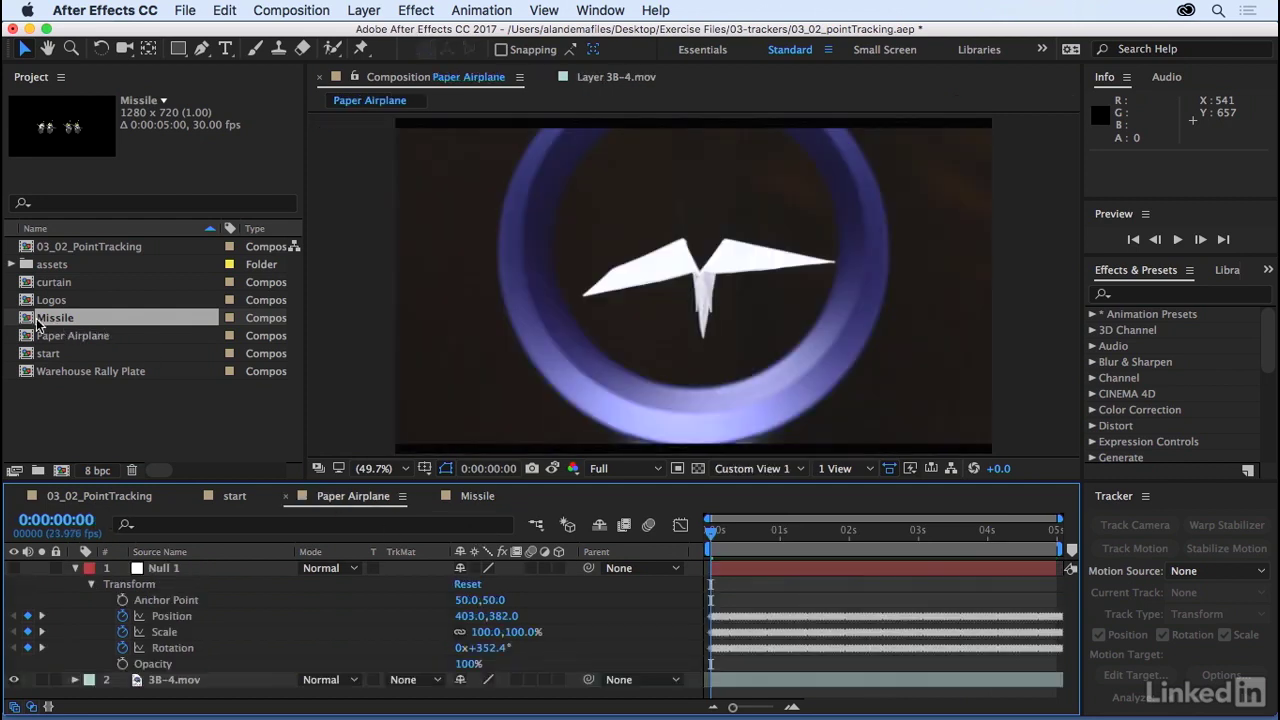
{"action": "left_click_drag", "start_coordinate": [30, 322], "coordinate": [158, 672]}
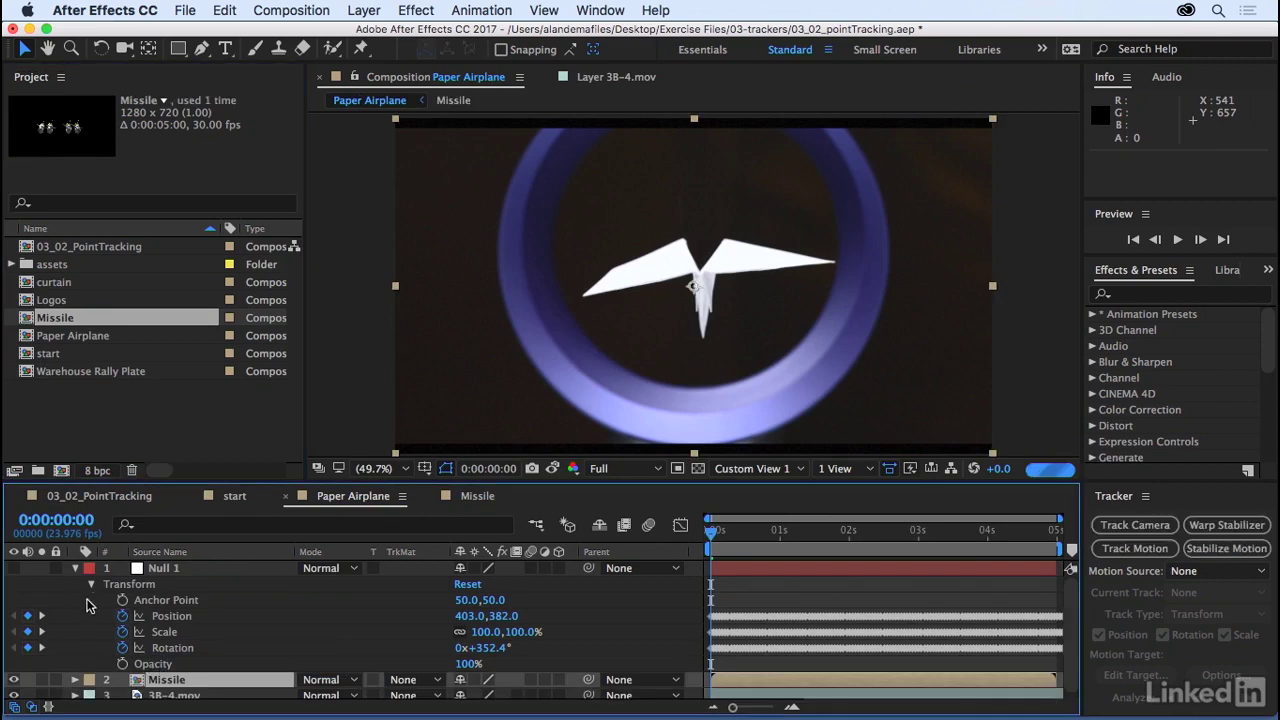
{"action": "left_click", "coordinate": [75, 567]}
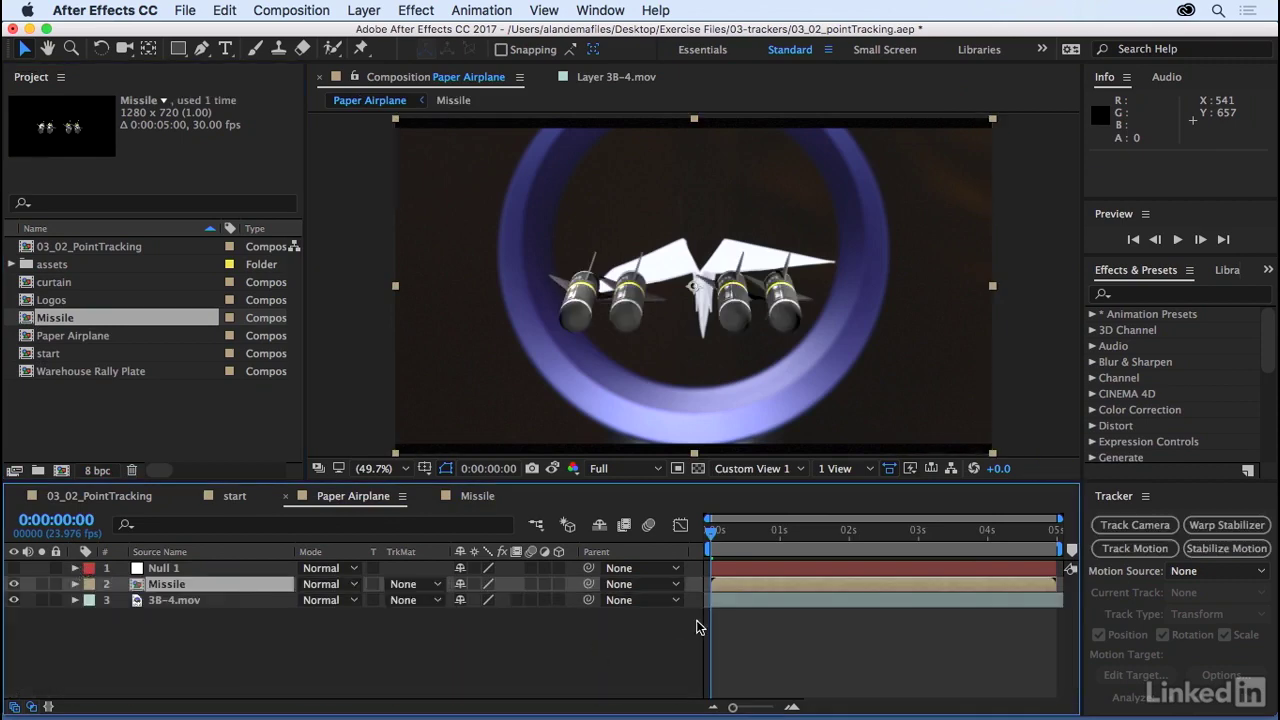
Align the missiles under the airplane's wings and parent the Missile layer to Null 1, previewing the attached motion
{"action": "left_click_drag", "start_coordinate": [723, 321], "coordinate": [752, 313]}
{"action": "left_click", "coordinate": [160, 588]}
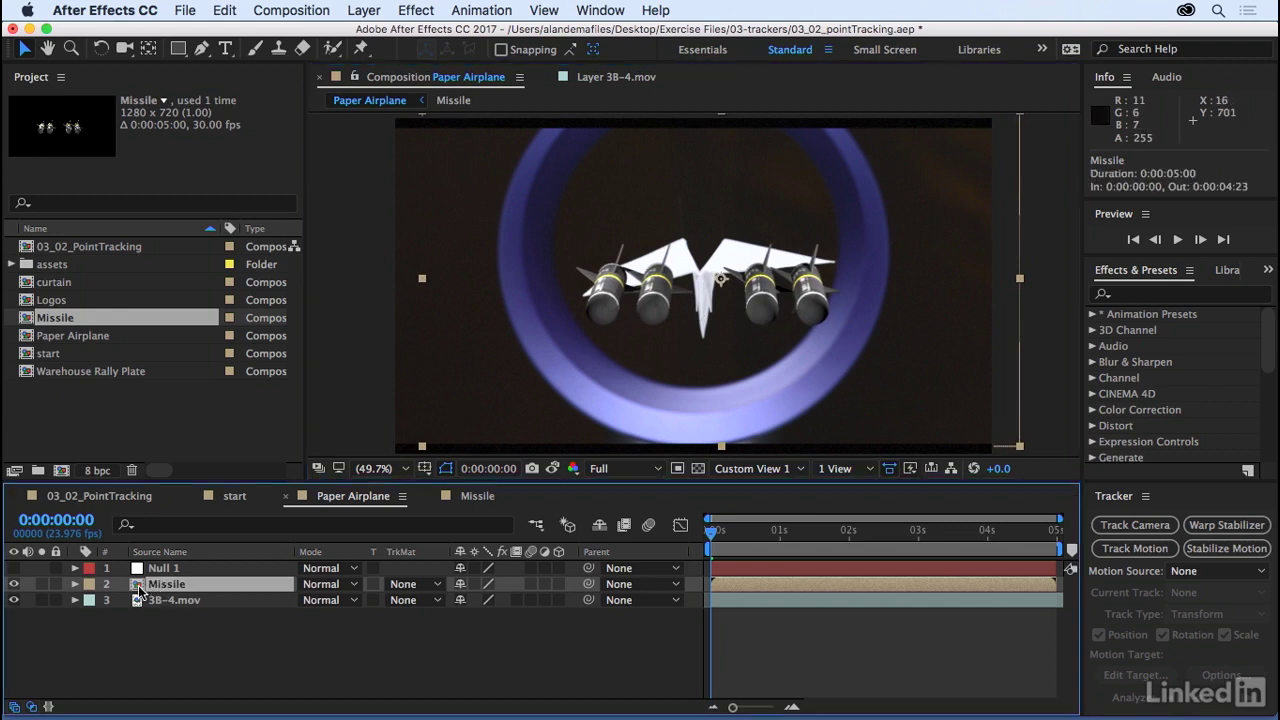
{"action": "left_click_drag", "start_coordinate": [588, 584], "coordinate": [160, 569]}
{"action": "key", "text": "space"}
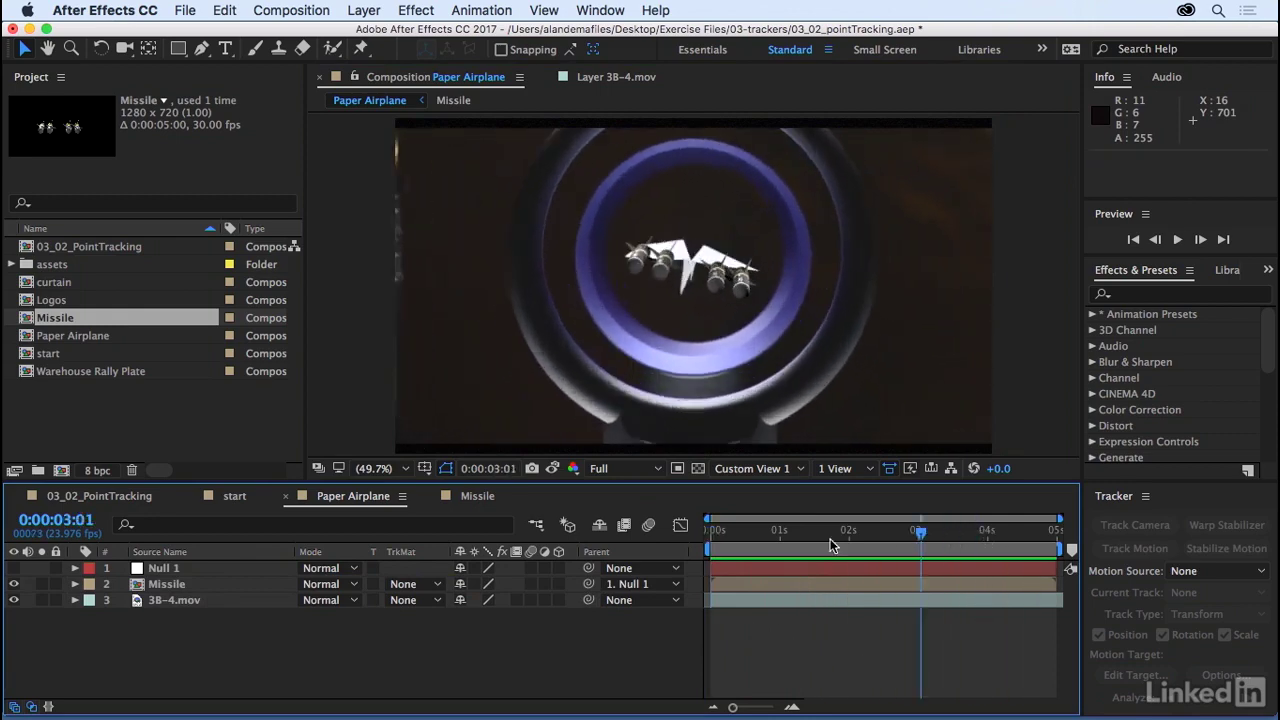
{"action": "key", "text": "space"}
Duplicate the 3B-4.mov layer and place the copy directly above the Missile layer
{"action": "left_click", "coordinate": [150, 600]}
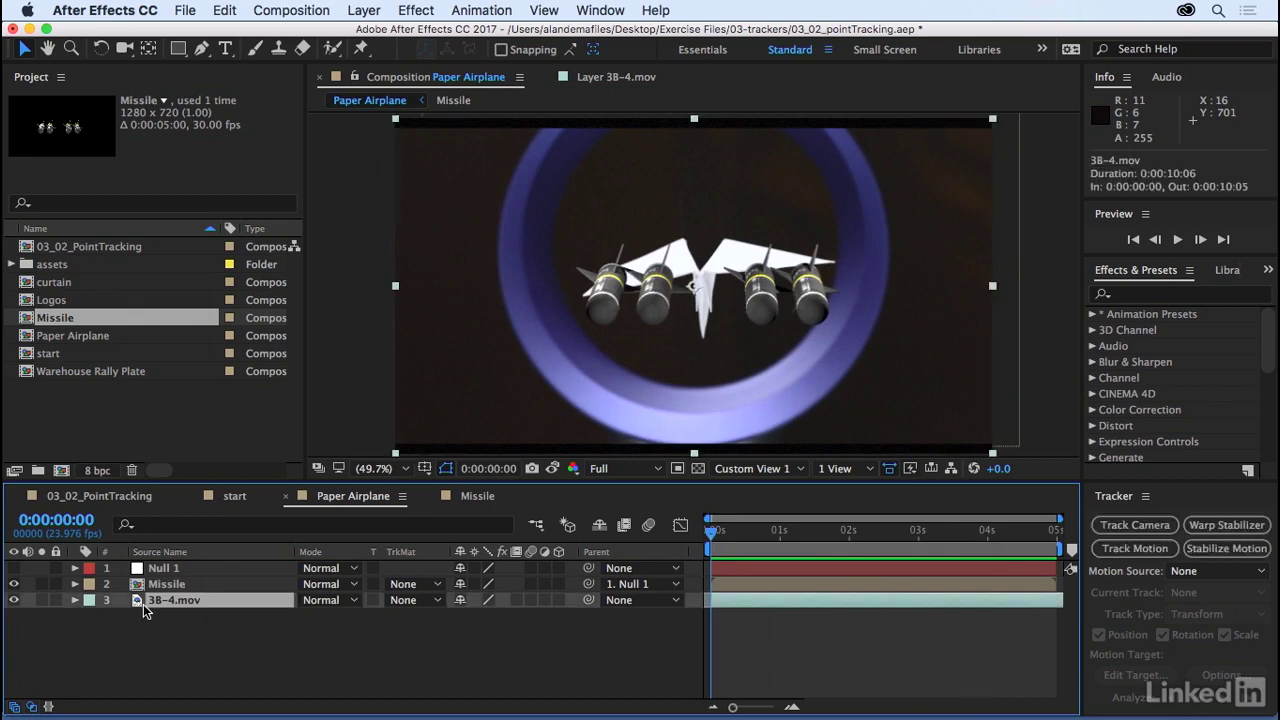
{"action": "left_click", "coordinate": [224, 10]}
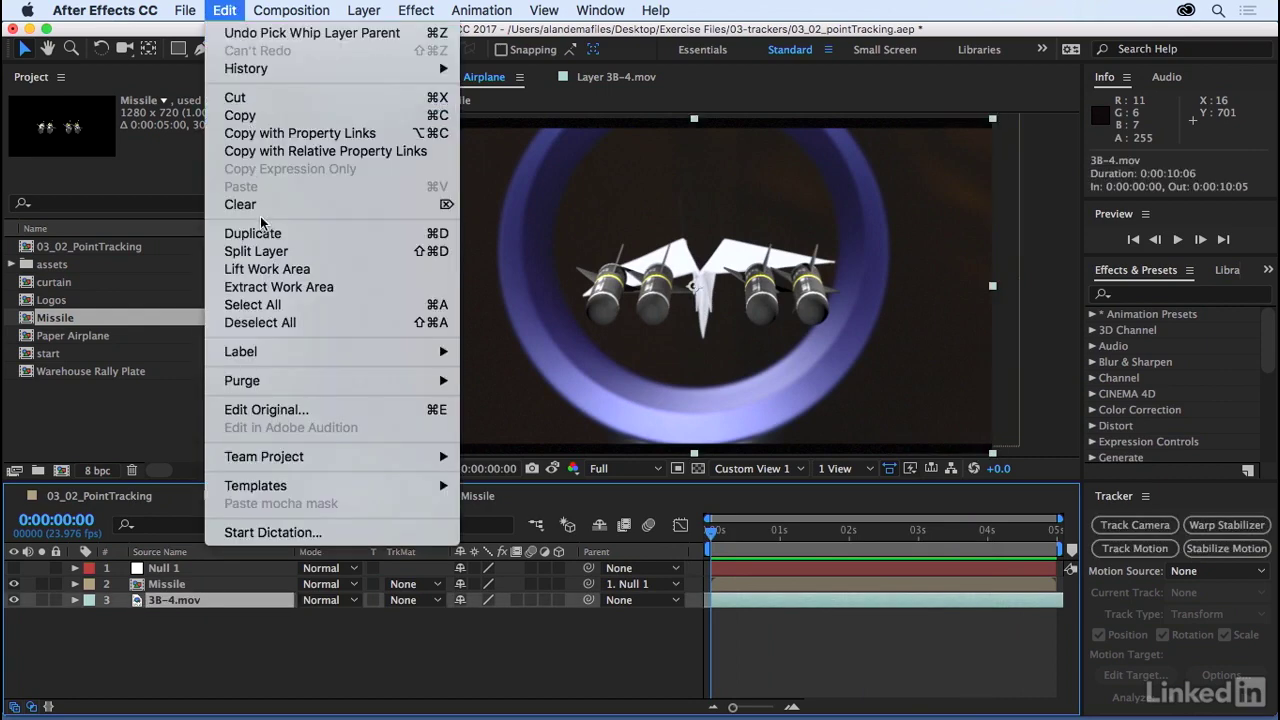
{"action": "left_click", "coordinate": [340, 233]}
{"action": "left_click_drag", "start_coordinate": [170, 605], "coordinate": [175, 584]}
Apply the Extract keying effect to the upper 3B-4.mov layer and set its Black Point to 53
{"action": "left_click", "coordinate": [1169, 289]}
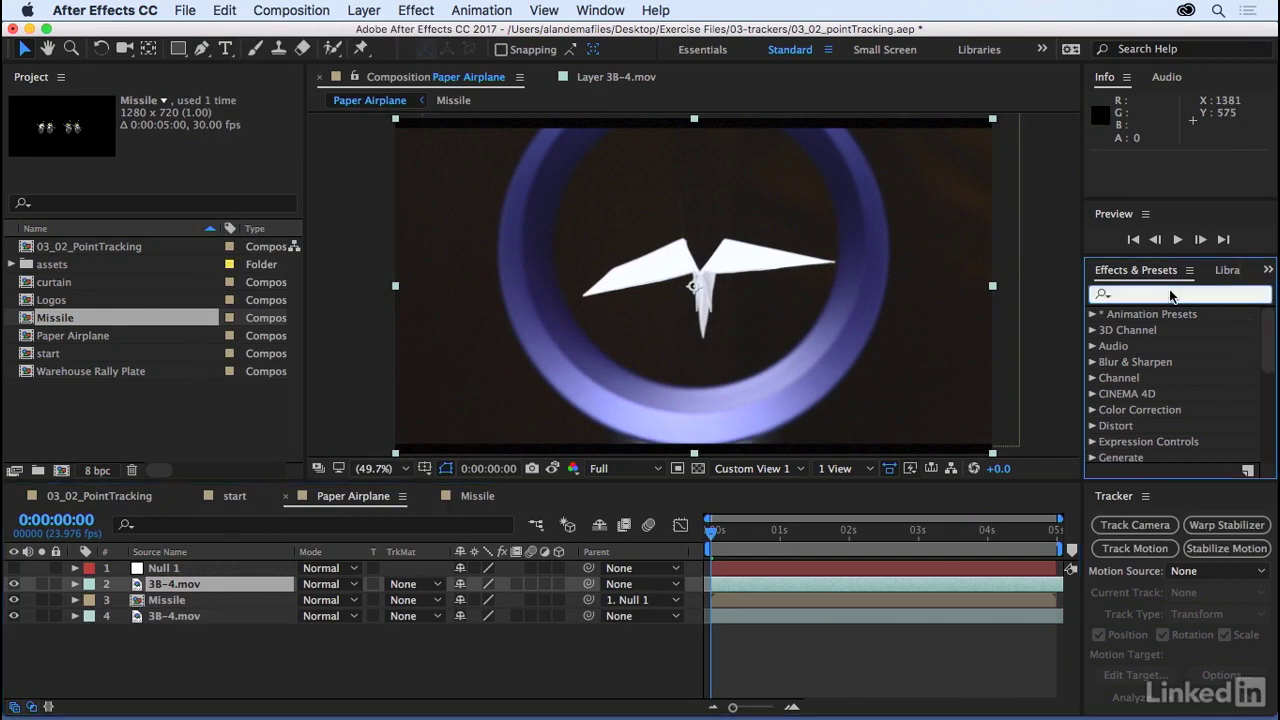
{"action": "type", "text": "extra"}
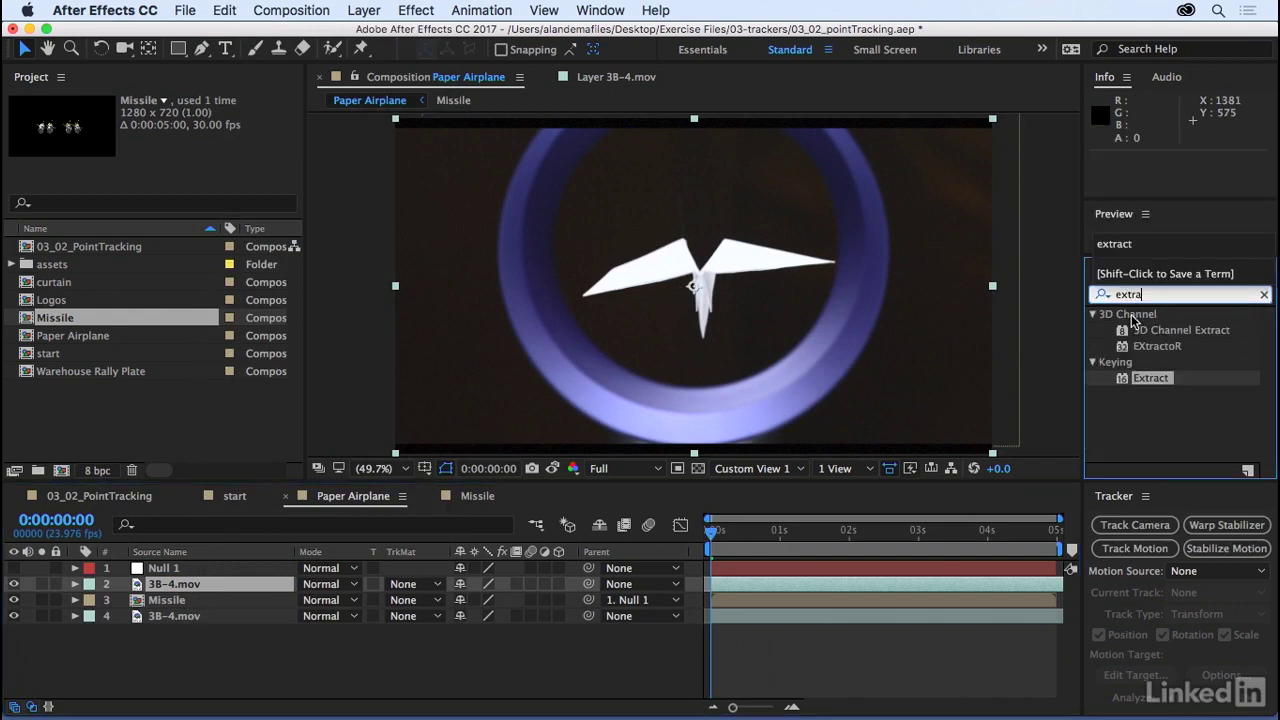
{"action": "left_click_drag", "start_coordinate": [1150, 378], "coordinate": [172, 586]}
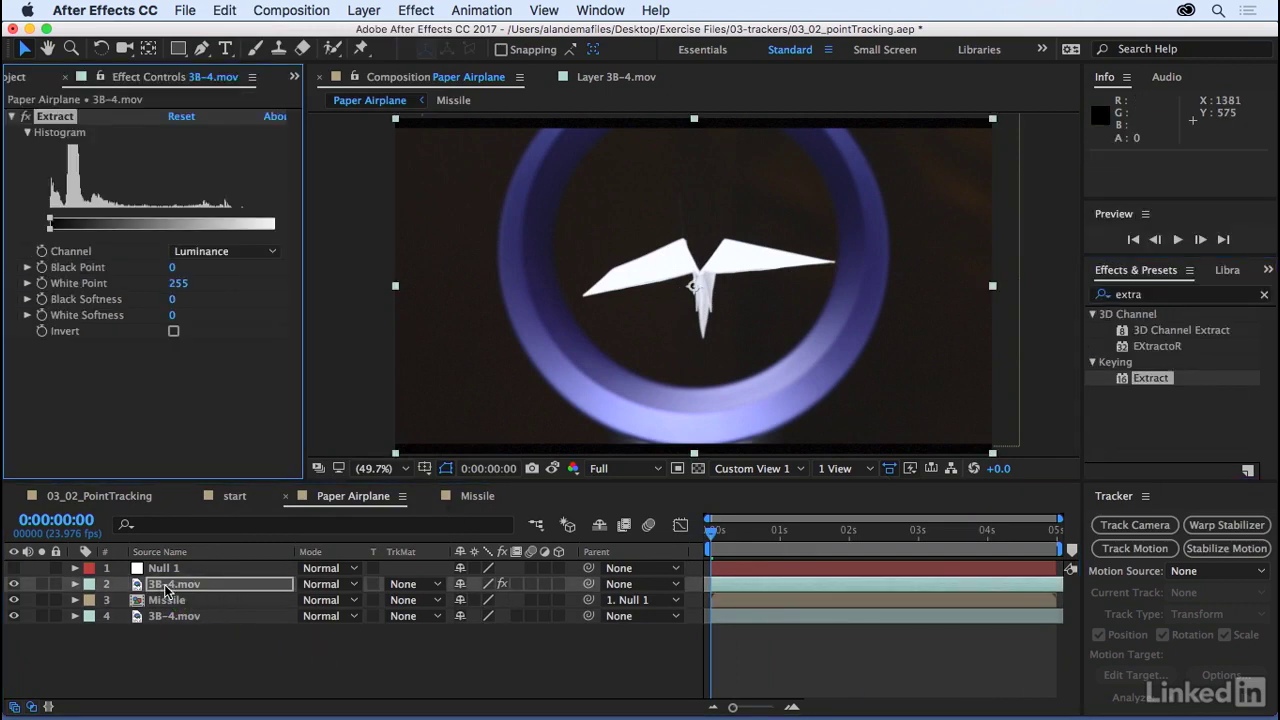
{"action": "left_click_drag", "start_coordinate": [305, 179], "coordinate": [340, 184]}
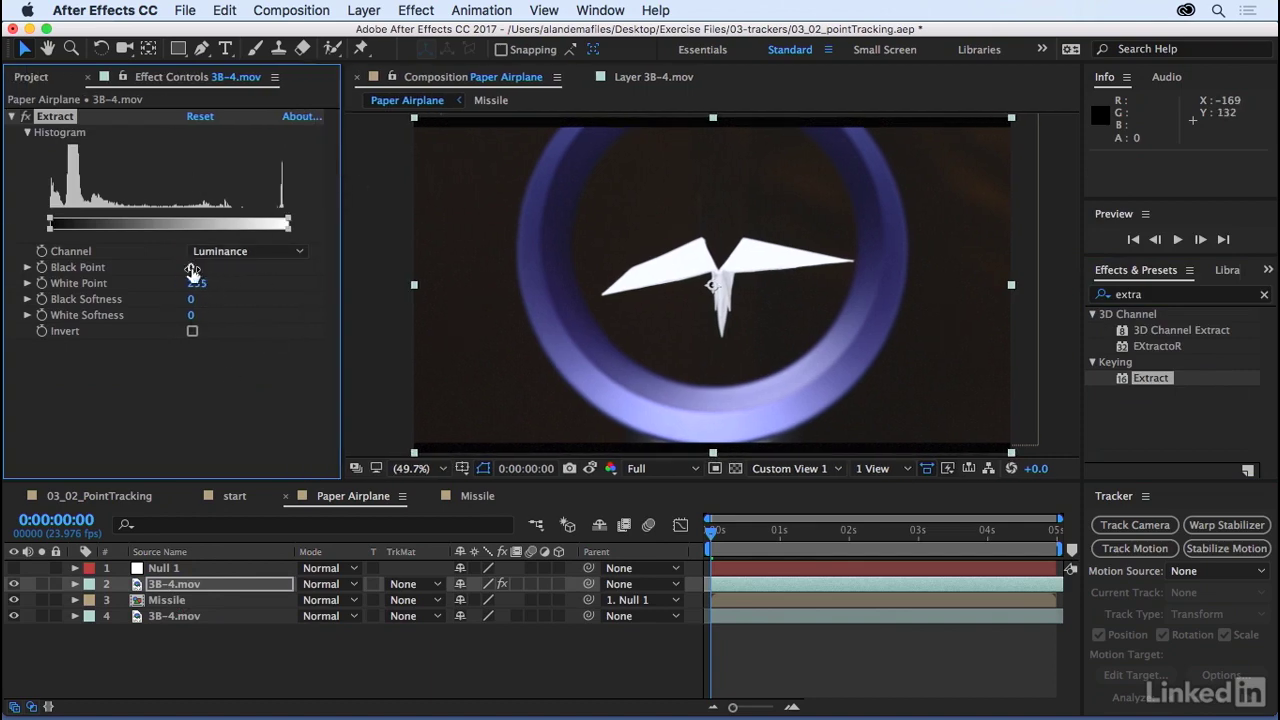
{"action": "left_click_drag", "start_coordinate": [208, 268], "coordinate": [217, 268]}
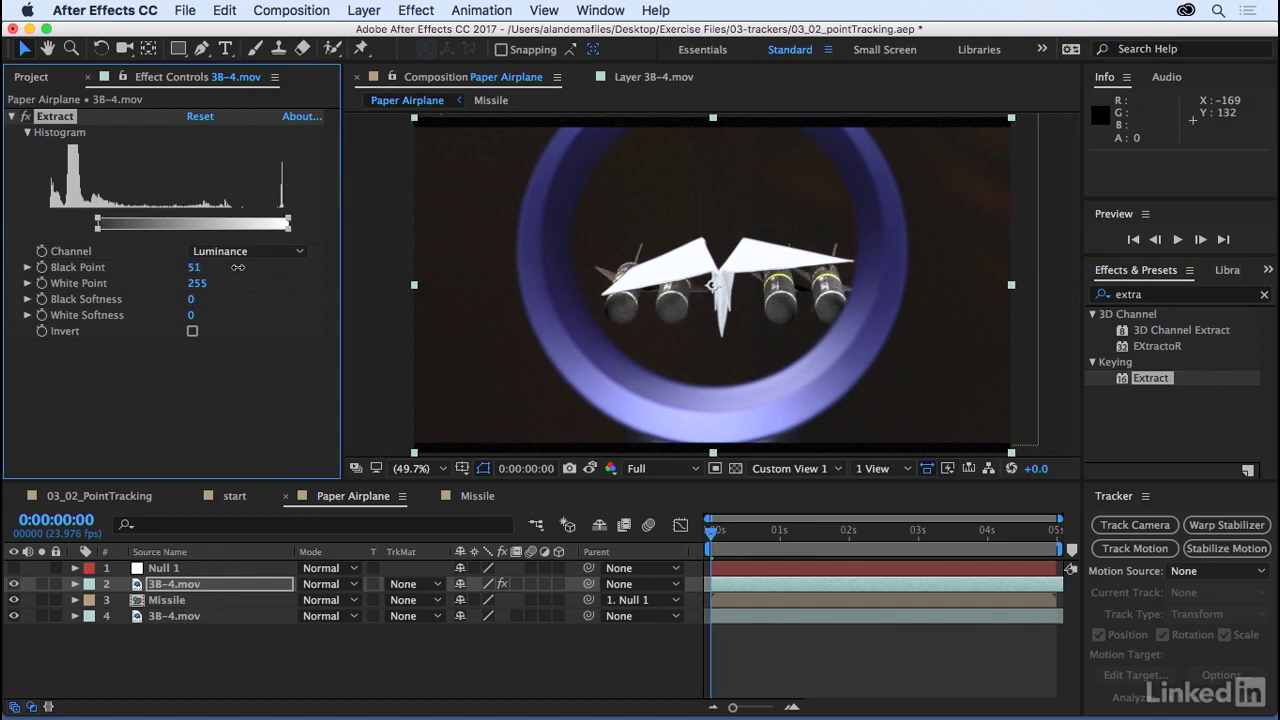
Check the key by soloing the upper 3B-4.mov layer over the transparency grid and adding the Missile layer to the solo
{"action": "left_click", "coordinate": [41, 584]}
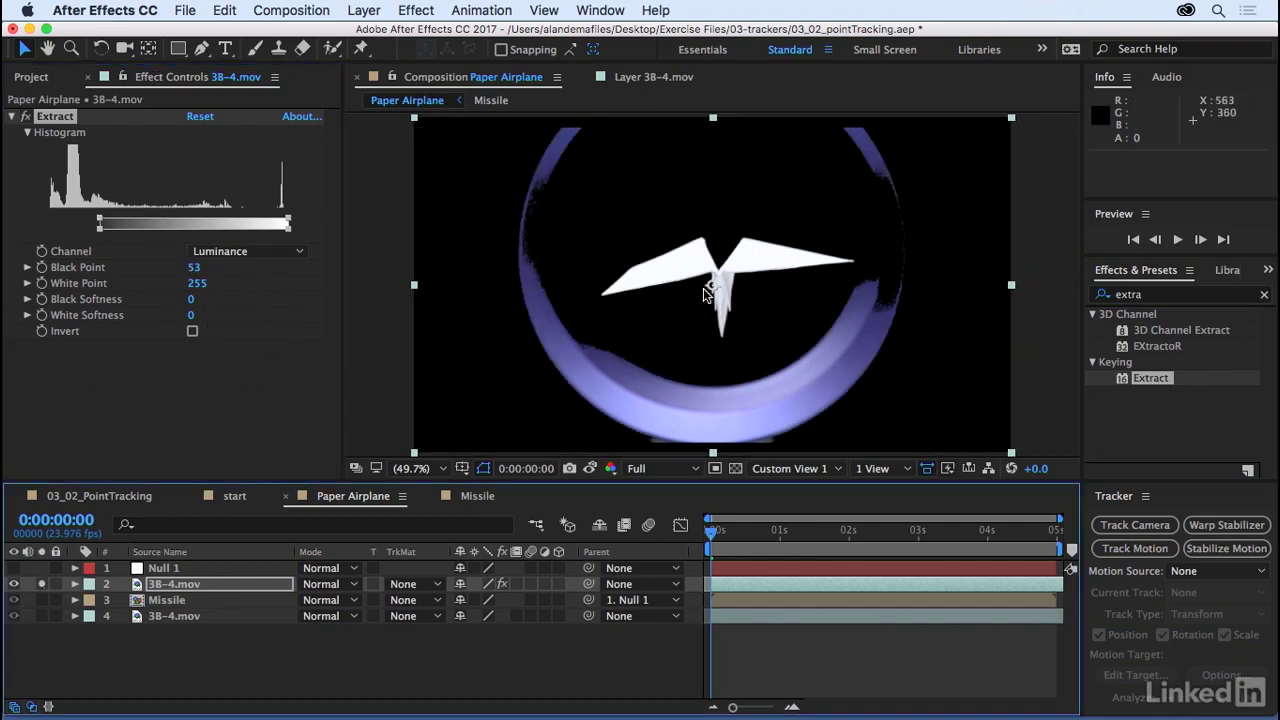
{"action": "left_click", "coordinate": [735, 469]}
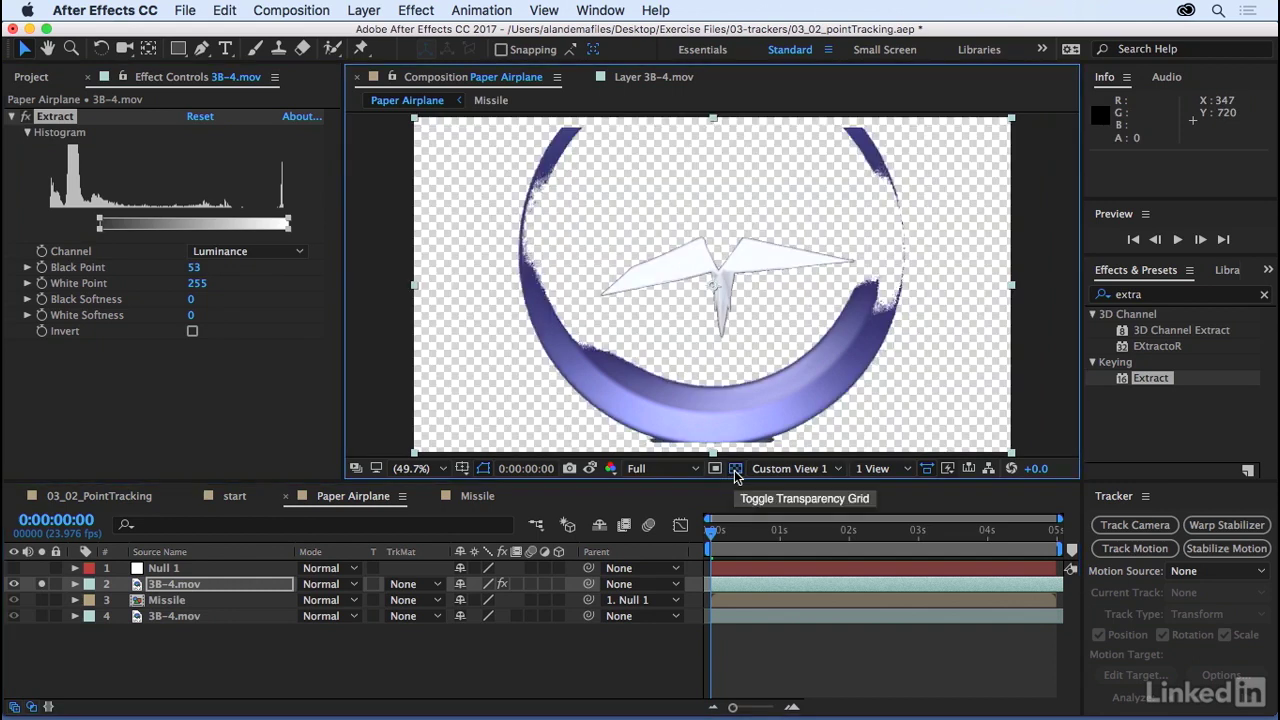
{"action": "left_click", "coordinate": [41, 600]}
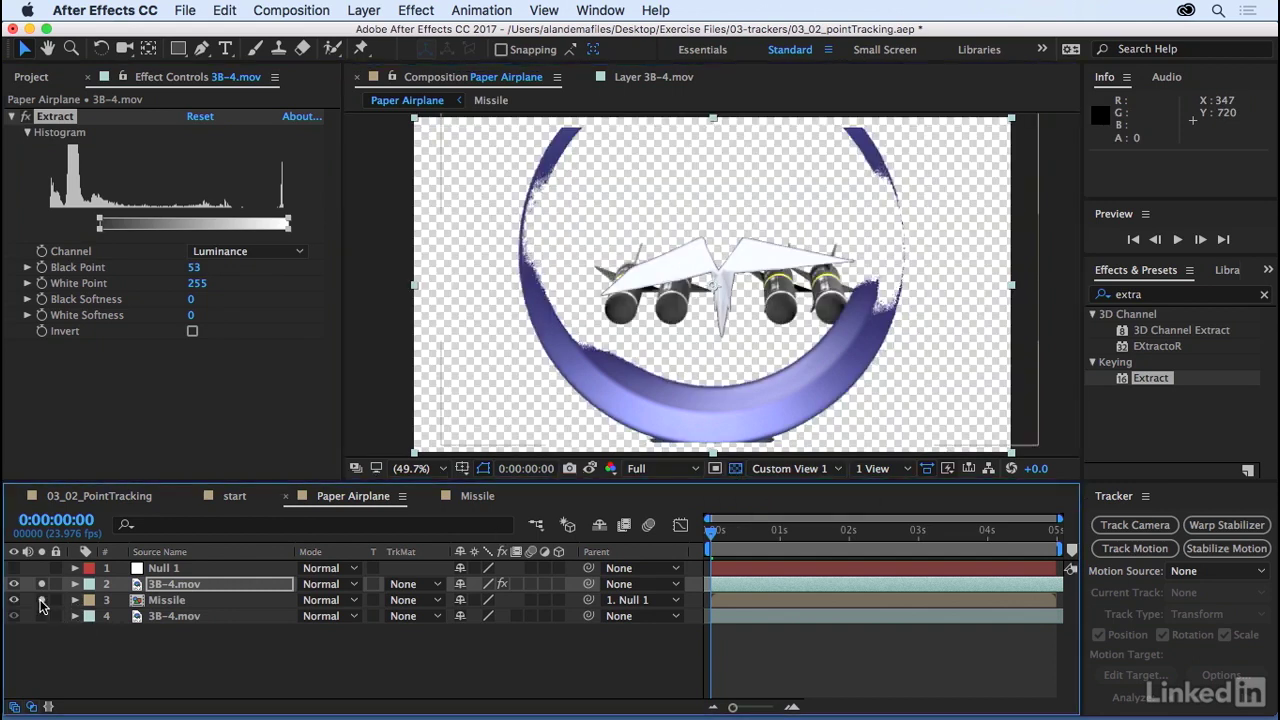
Clear the solo state of all layers and play back the finished missile composite
{"action": "key", "text": "super+shift+a"}
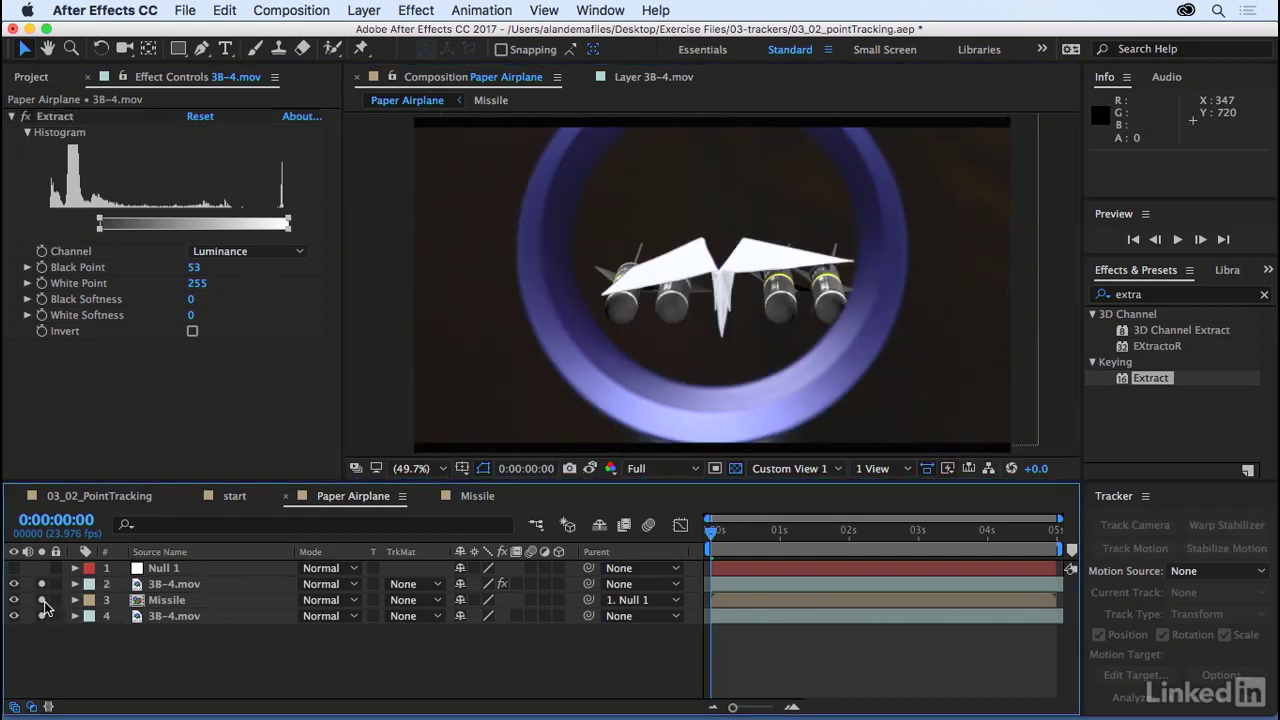
{"action": "left_click_drag", "start_coordinate": [41, 584], "coordinate": [41, 616]}
{"action": "key", "text": "space"}
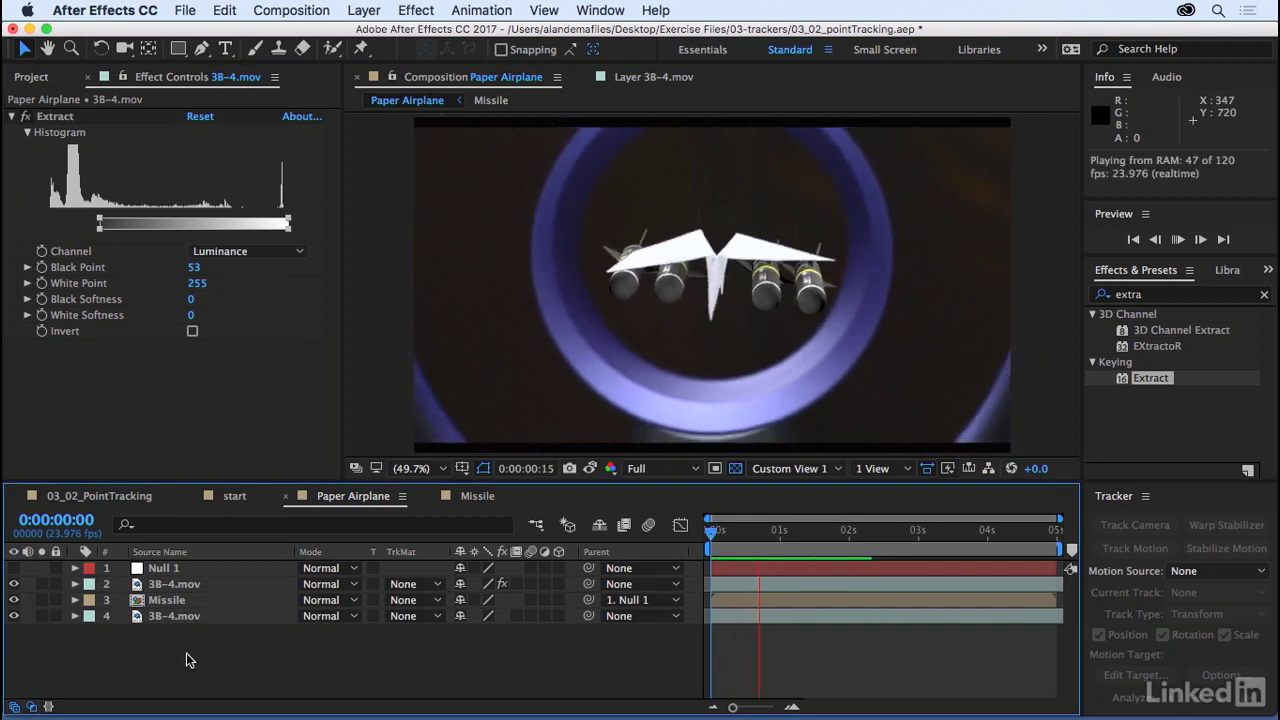